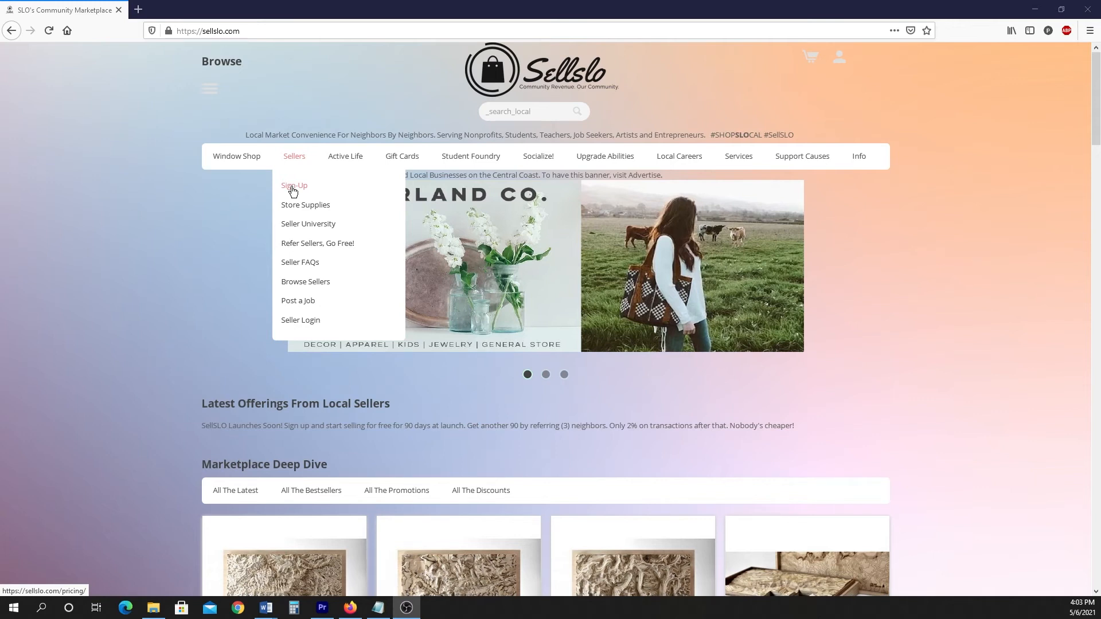
Open the seller sign-up plans and choose the free Seller Basic plan.
click(292, 191)
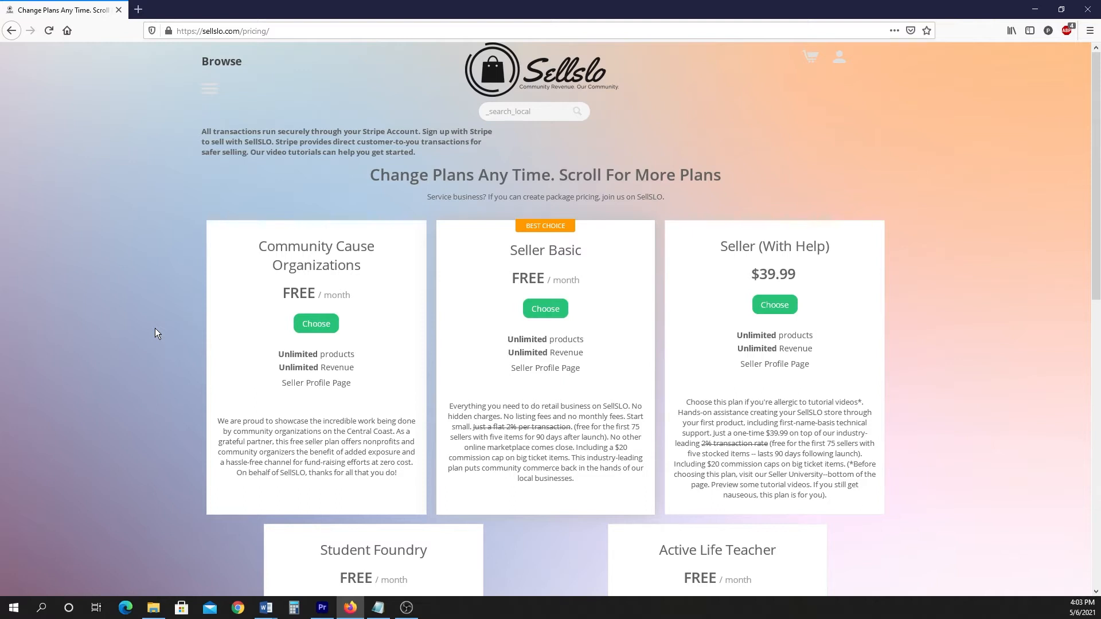
scroll(155, 332, down, 2)
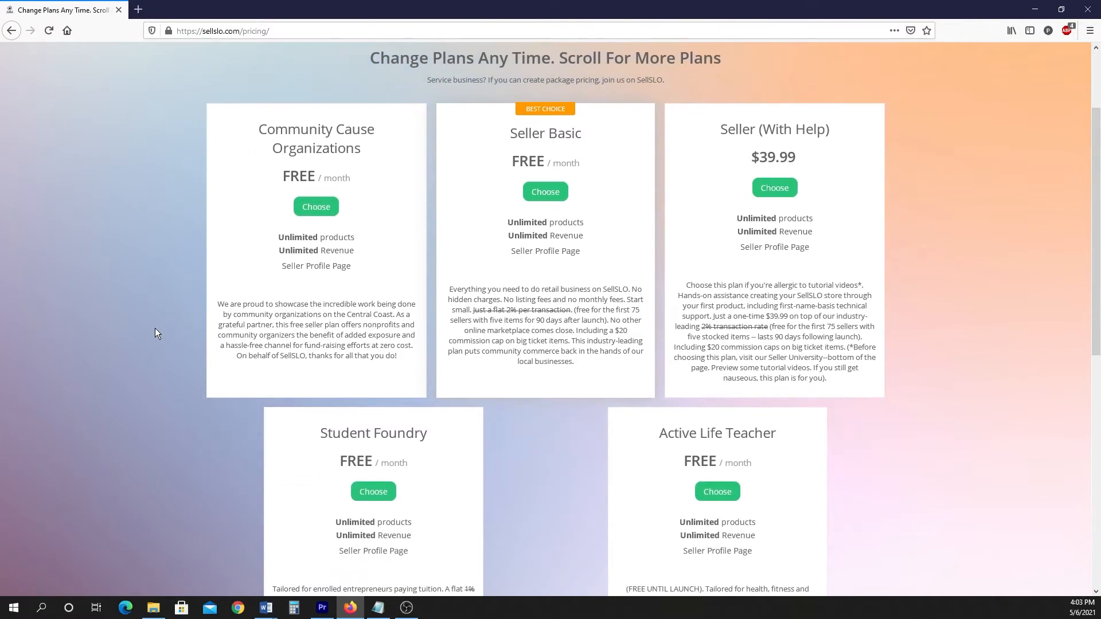
scroll(156, 334, down, 1)
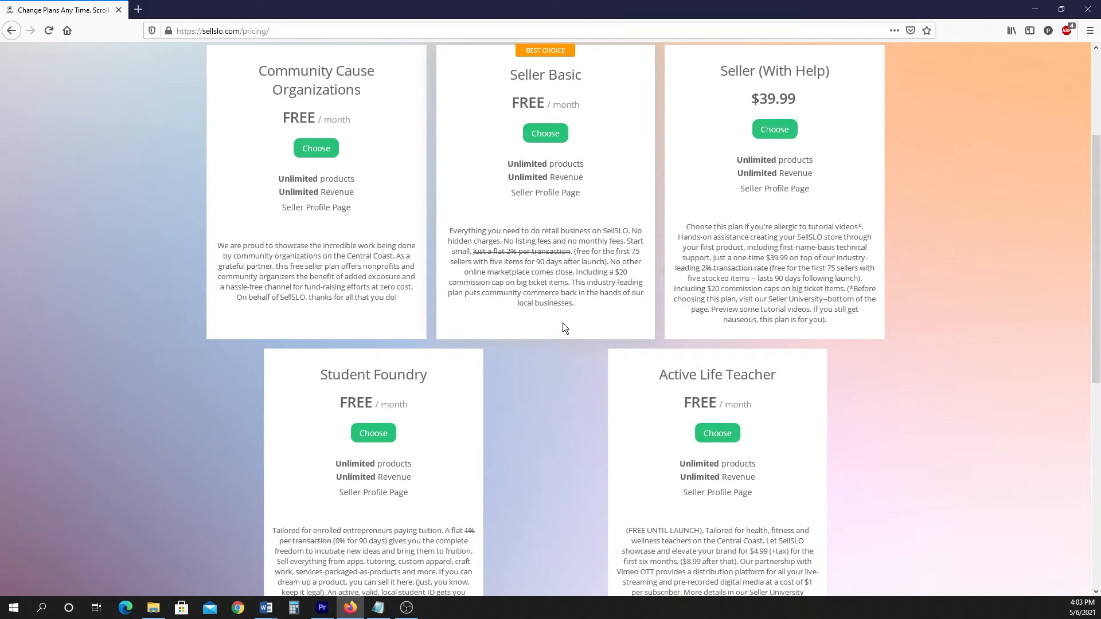
click(546, 137)
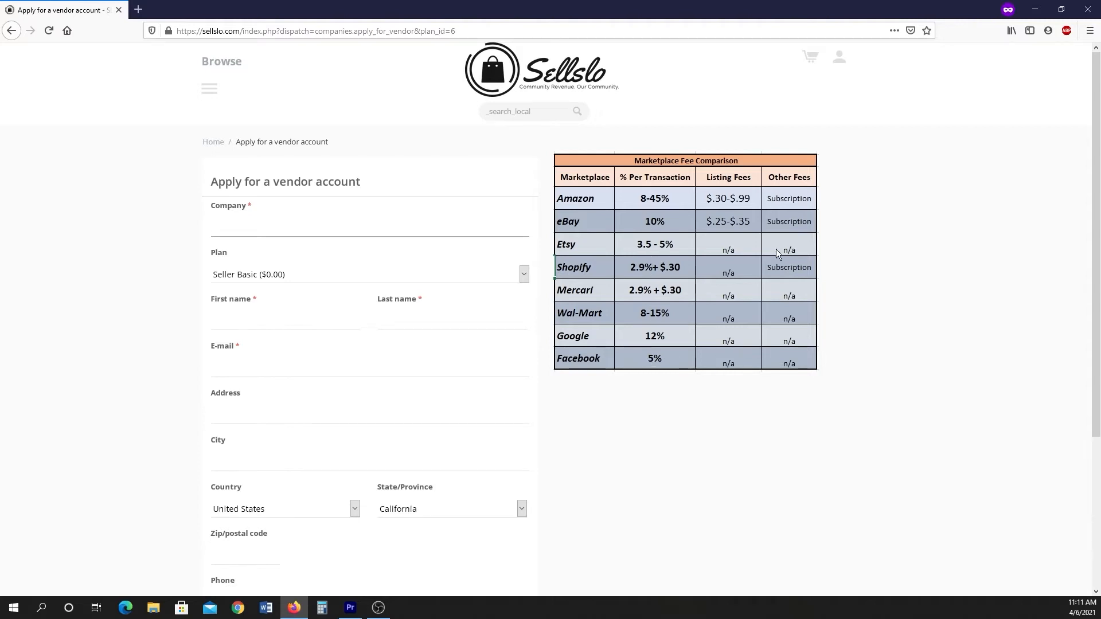
Enter the company name Z Delights, the applicant's first and last name, and their e-mail address in the vendor application.
text(Z Delights)
click(244, 319)
key(Tab)
key(Tab)
key(Tab)
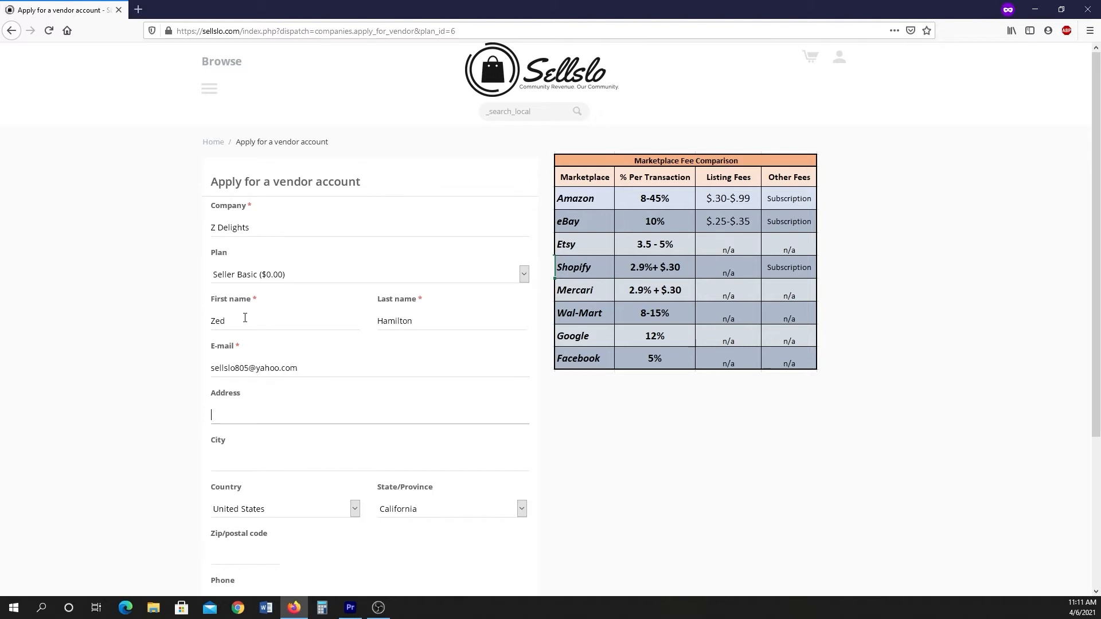
Fill in the applicant's street address, city and zip code.
key(Tab)
text(Pismo Beach)
scroll(245, 318, down, 3)
click(248, 382)
text(93449)
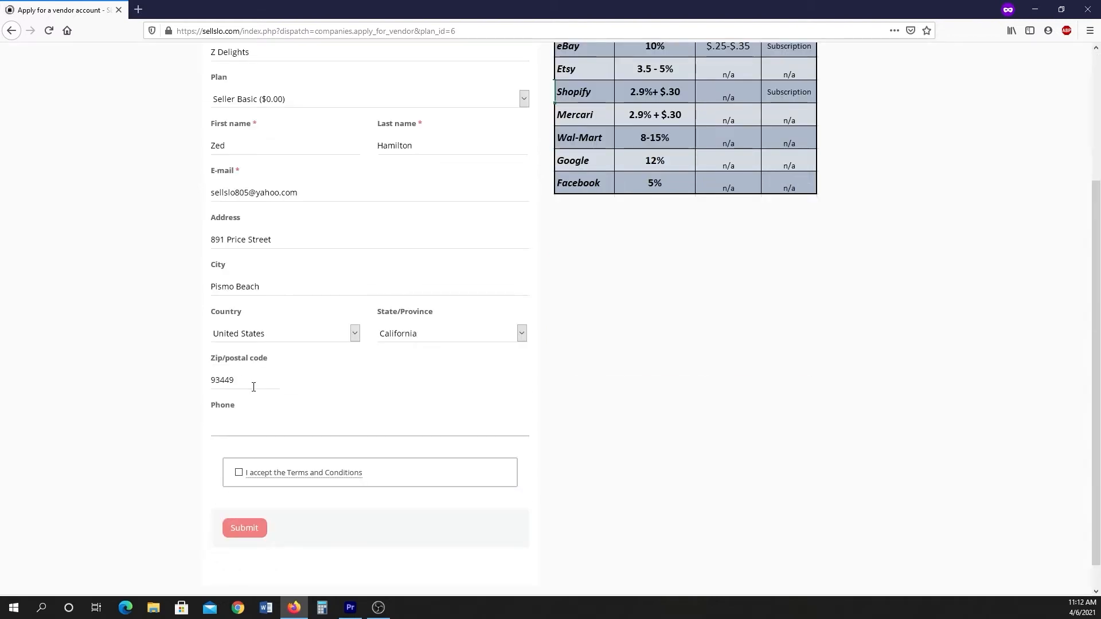
Enter the applicant's phone number, accept the Terms and Conditions, and submit the vendor application.
key(Tab)
click(239, 472)
click(243, 527)
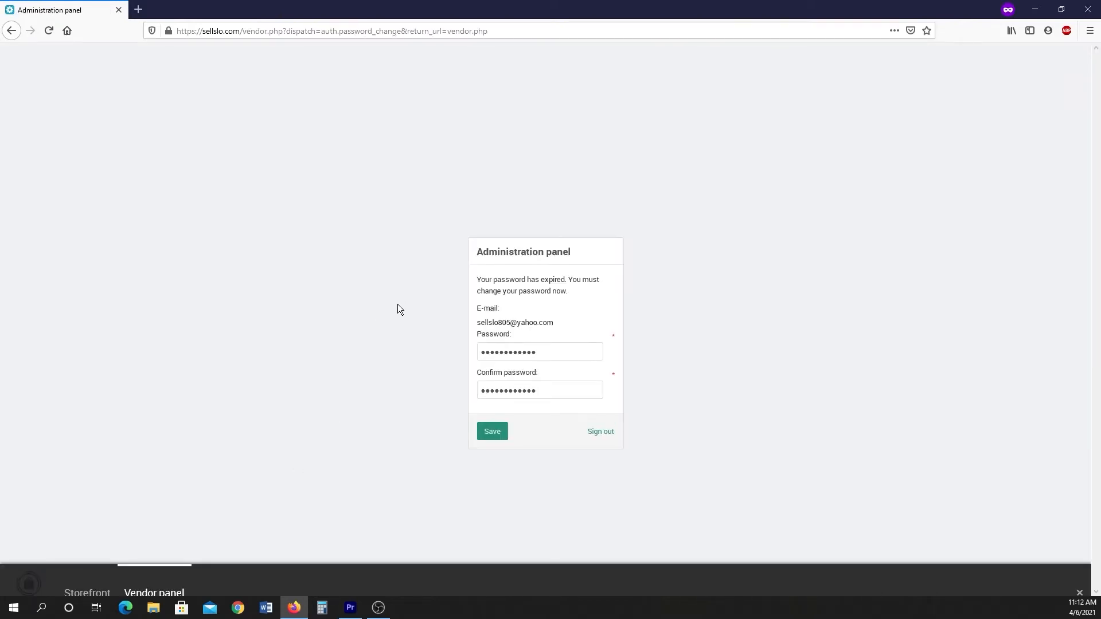
Set a new account password in both password fields and save it.
drag(536, 348, 401, 366)
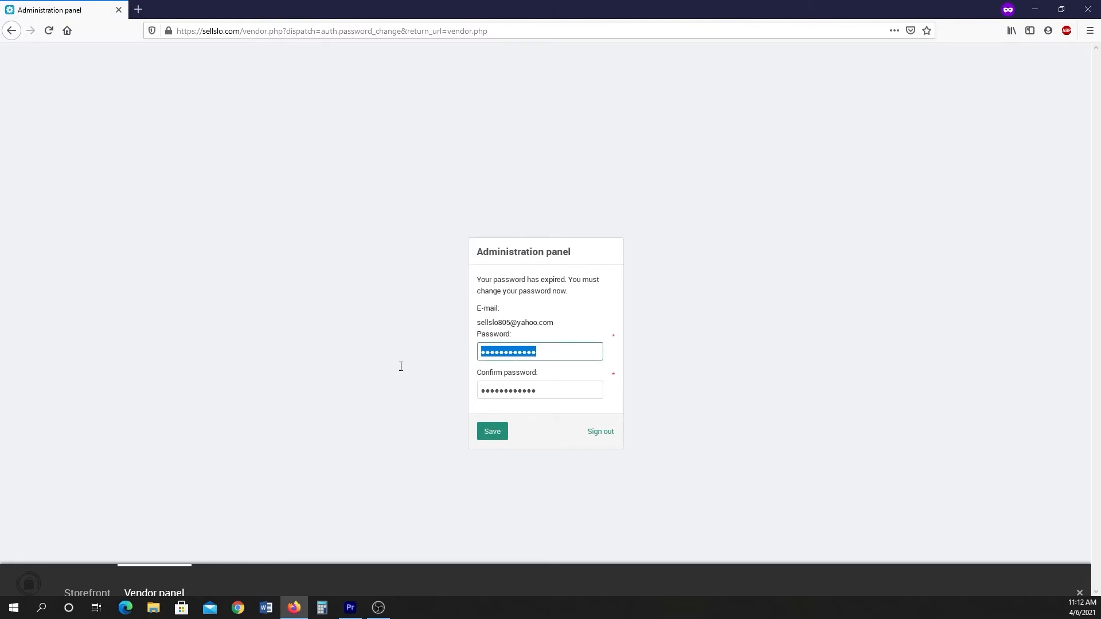
text(••••••••••)
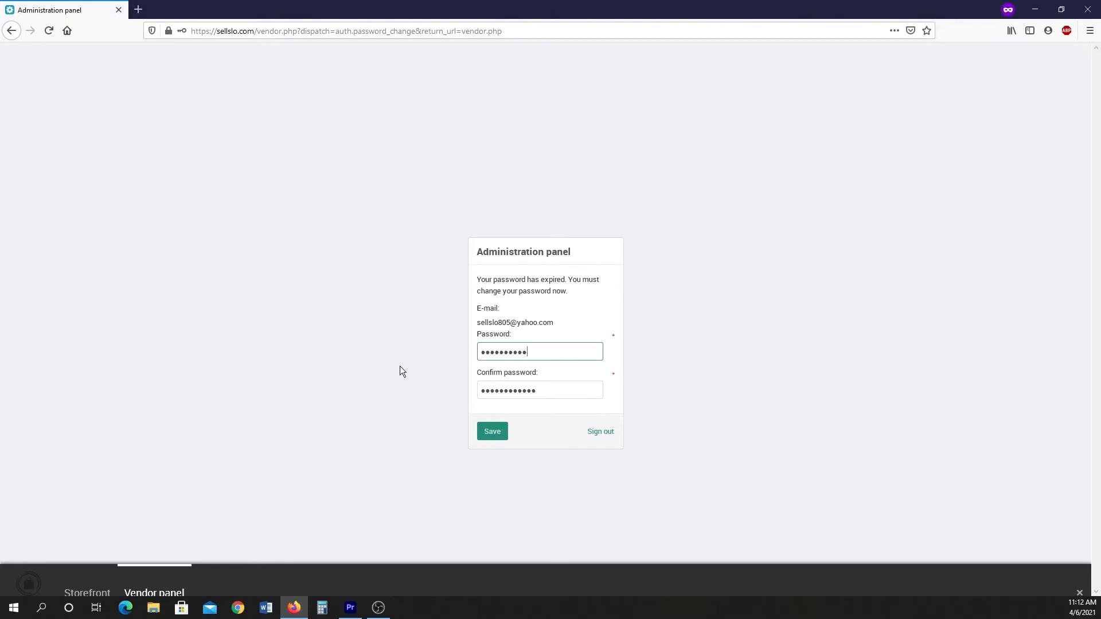
key(Tab)
text(••••••••••)
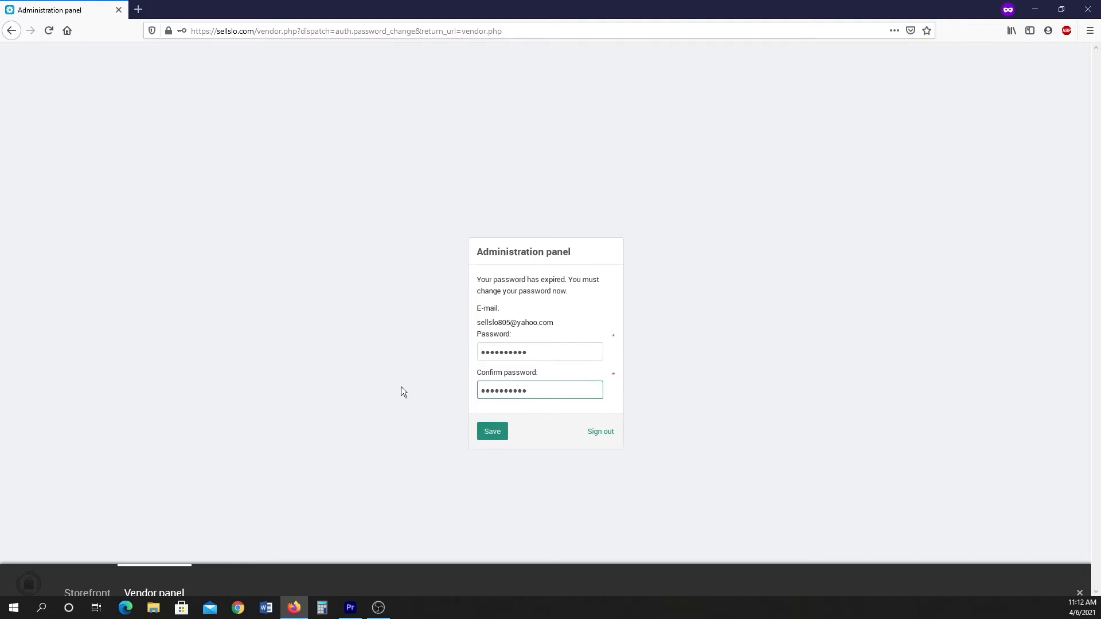
click(483, 431)
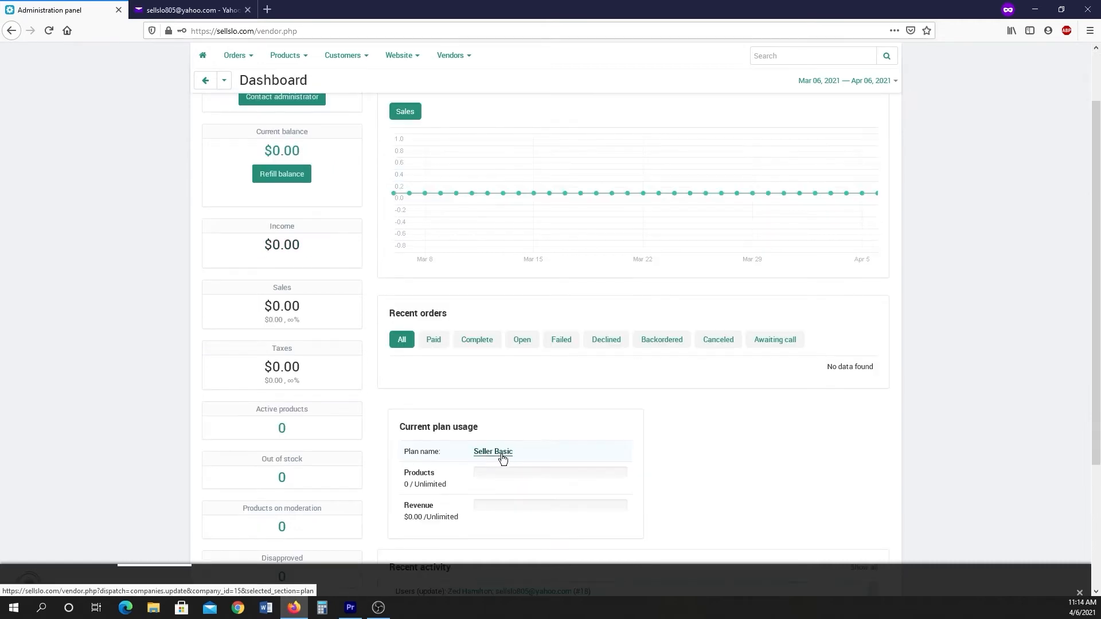
Open the vendor list and the Z Delights vendor profile.
scroll(504, 457, up, 2)
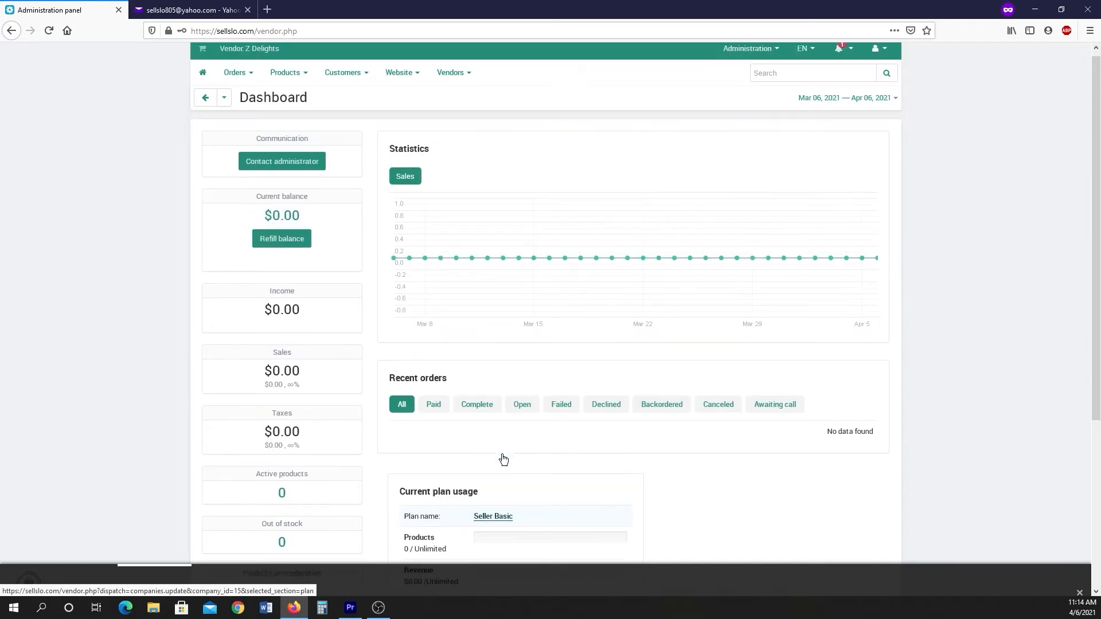
click(741, 54)
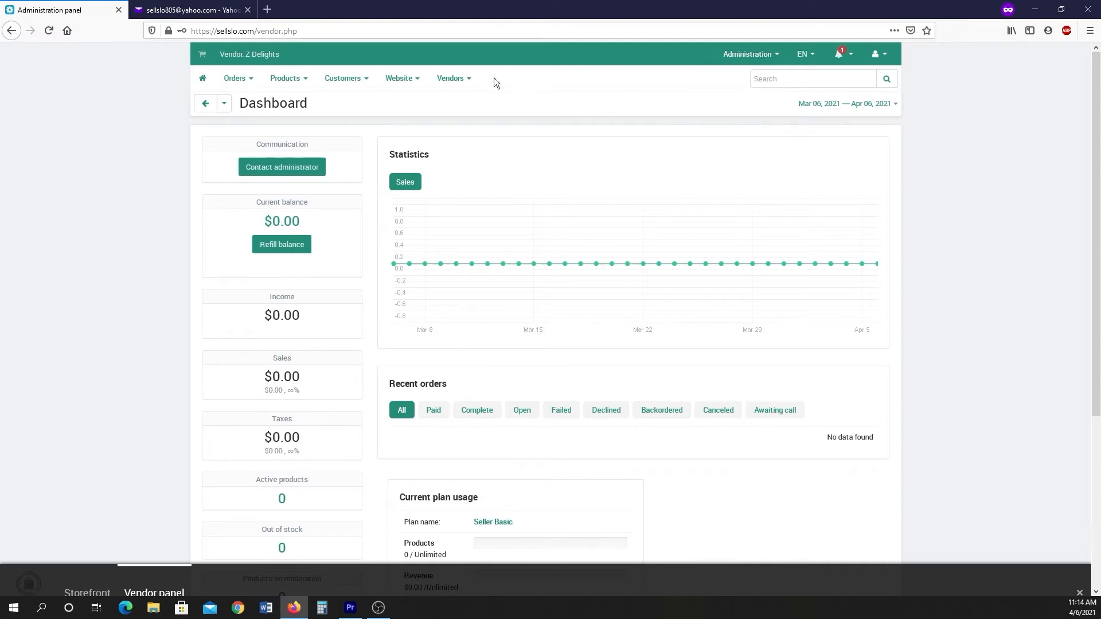
mouse_move(440, 85)
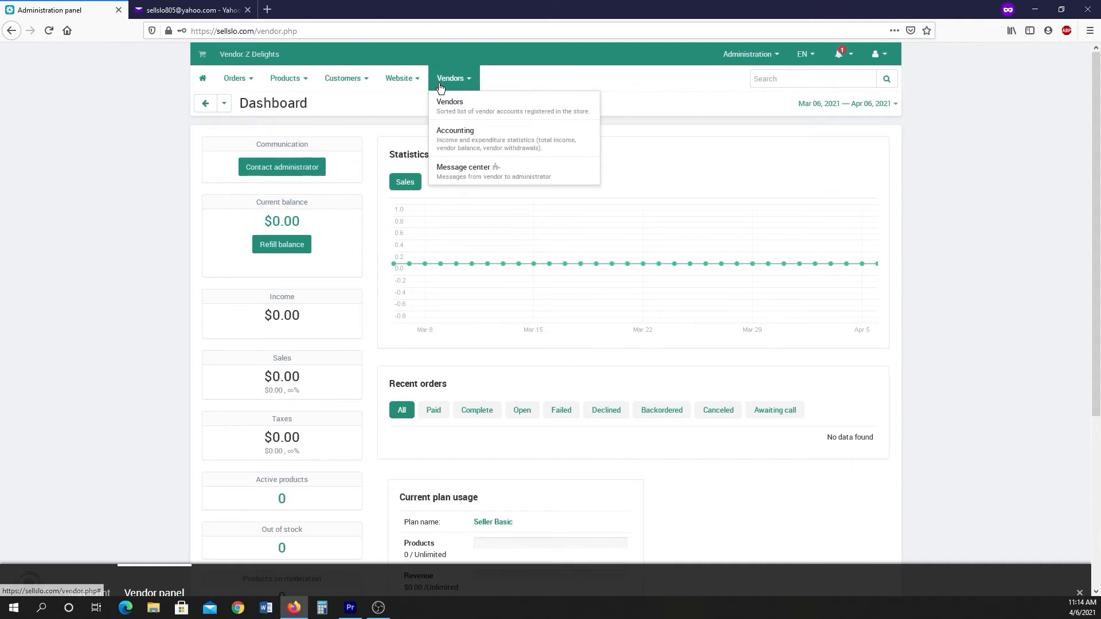
click(444, 107)
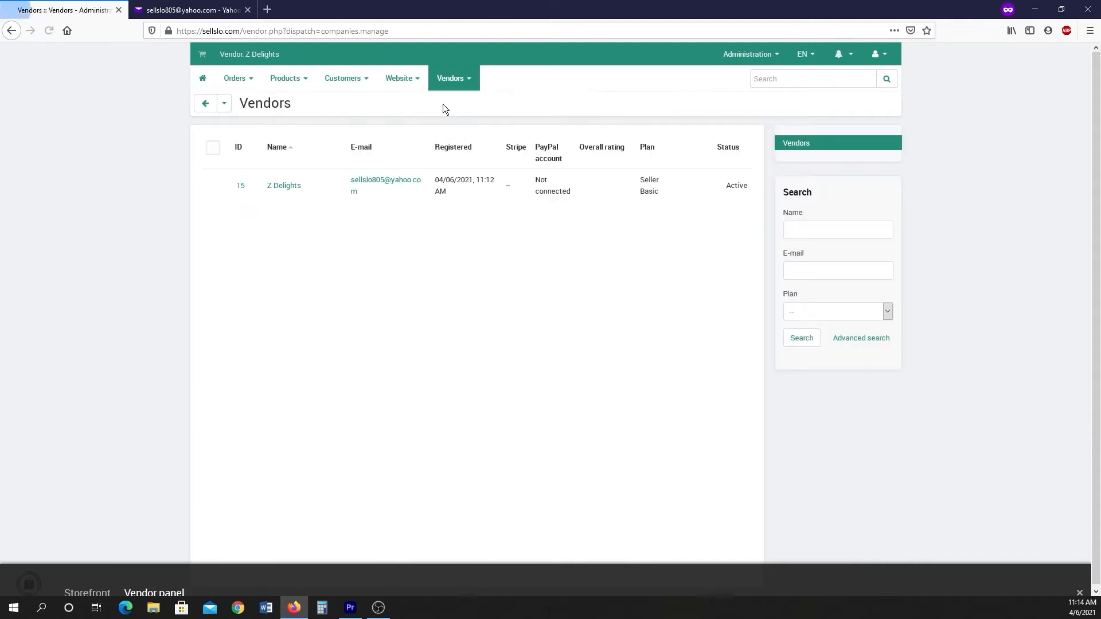
click(277, 189)
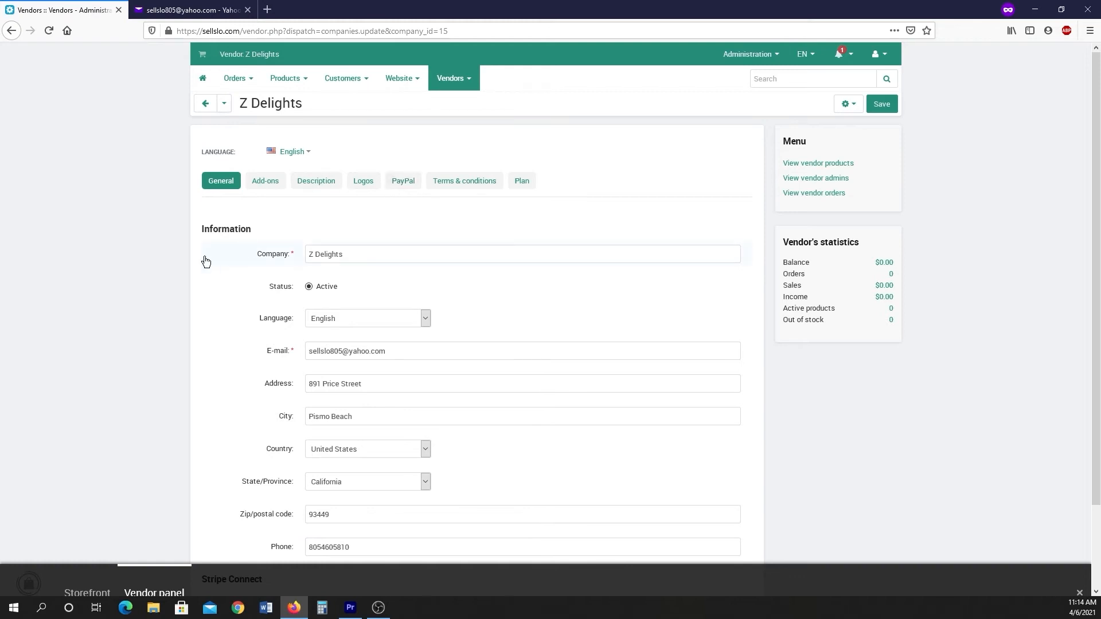
Write a store description with lines Store Description, Website, Social Media and Phone Number, and save the vendor profile.
scroll(218, 256, down, 3)
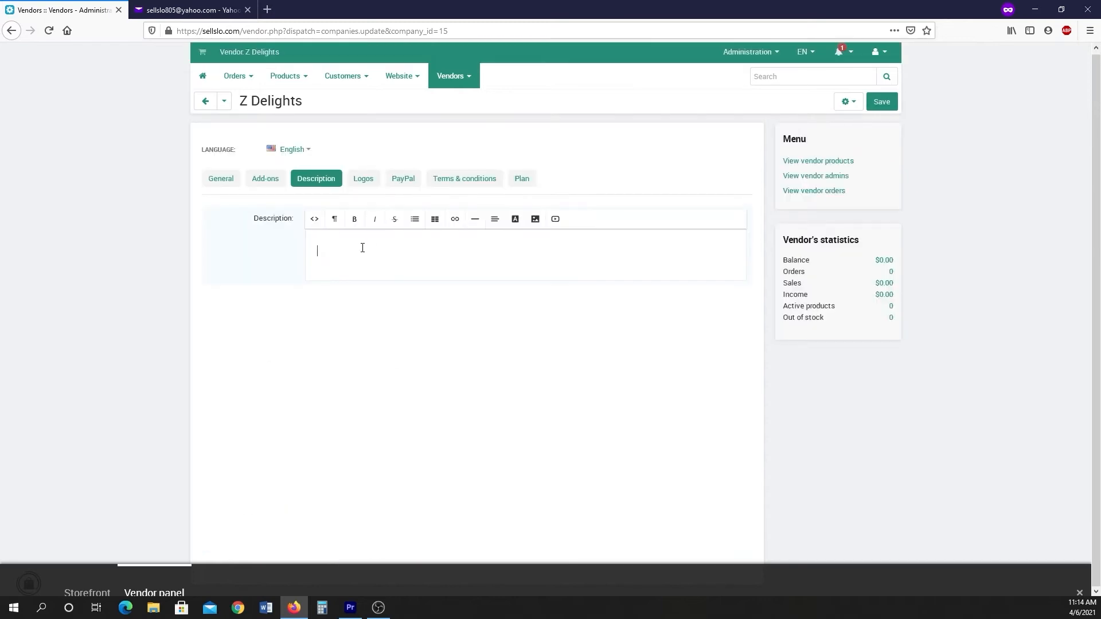
text(Store Description)
key(Return)
text(Website)
key(Return)
text(Social Media)
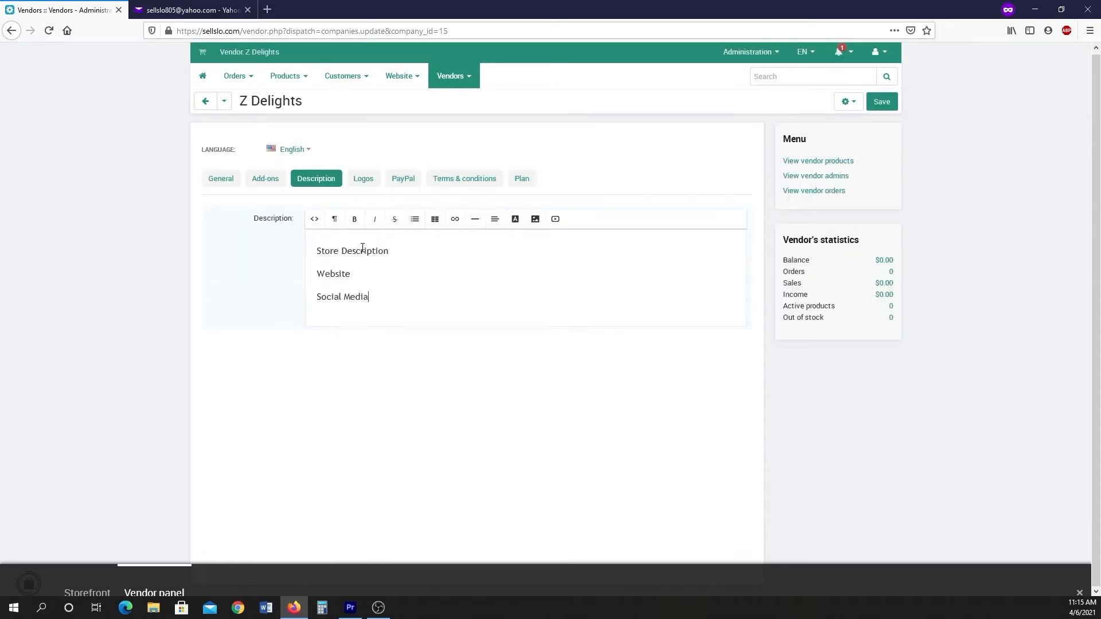
key(BackSpace)
key(BackSpace)
key(BackSpace)
key(BackSpace)
key(BackSpace)
key(BackSpace)
key(BackSpace)
key(BackSpace)
key(BackSpace)
key(BackSpace)
key(BackSpace)
key(BackSpace)
text(Phone Number)
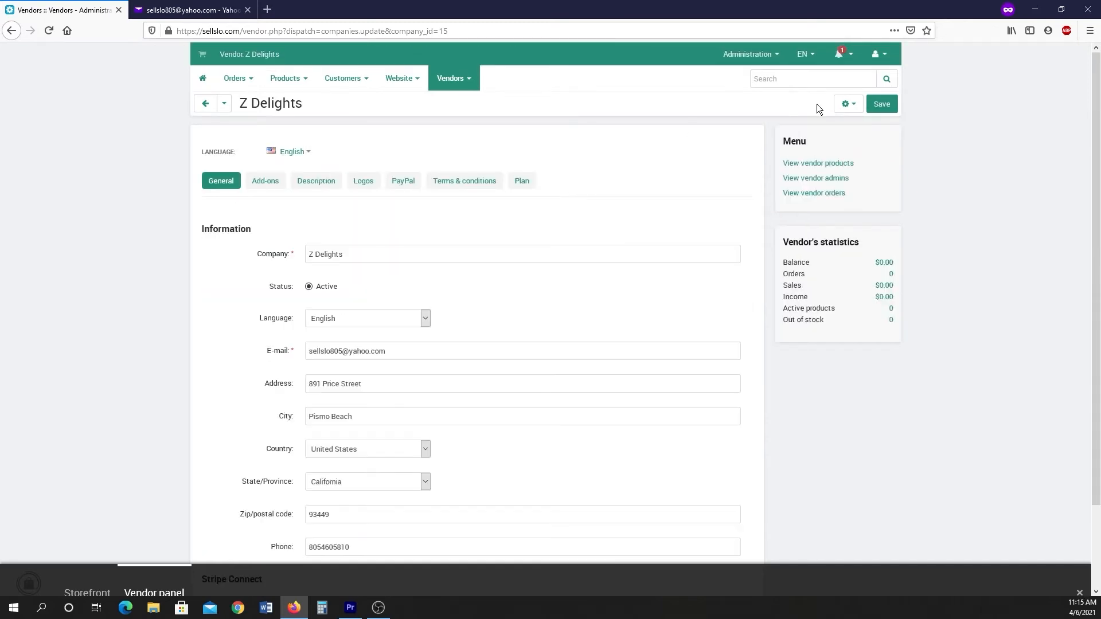
click(881, 109)
Open the product list and start adding a new product.
click(408, 84)
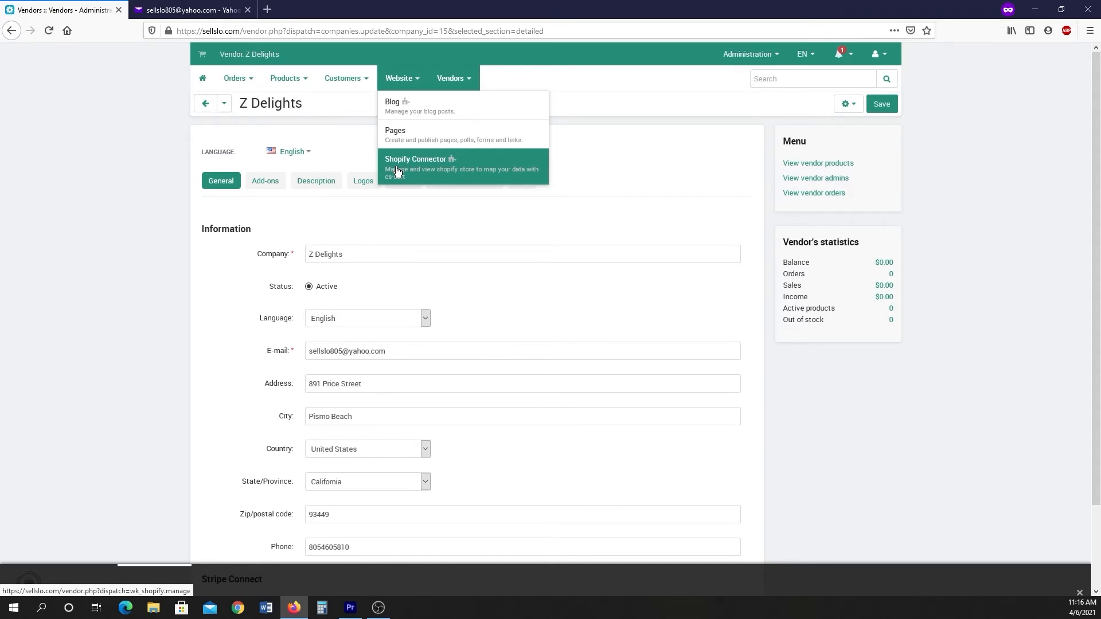
mouse_move(287, 84)
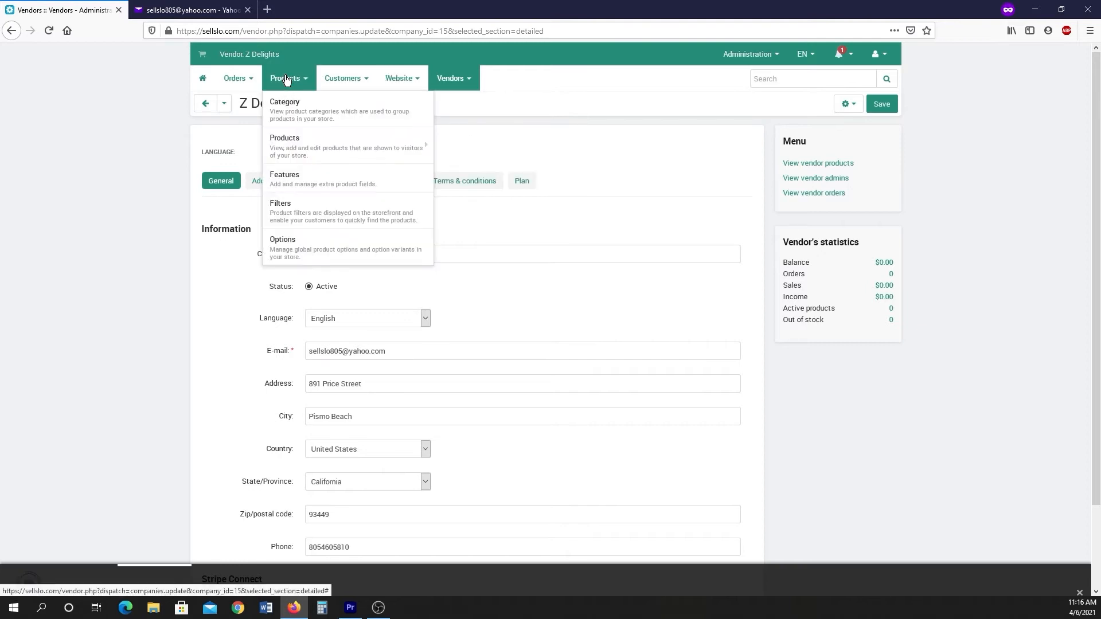
mouse_move(287, 146)
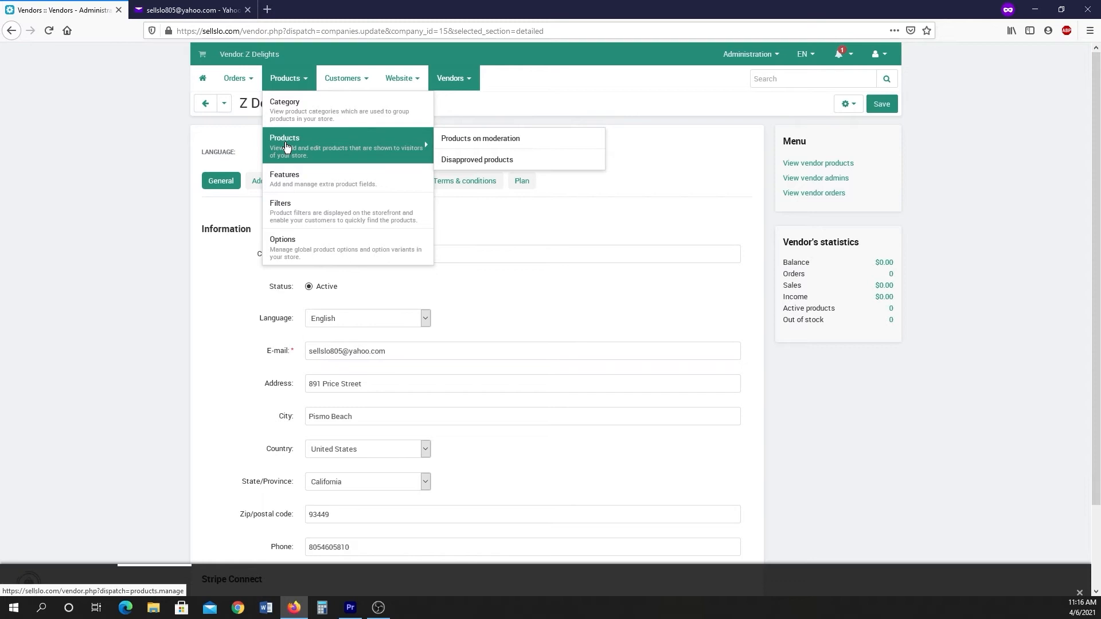
click(287, 146)
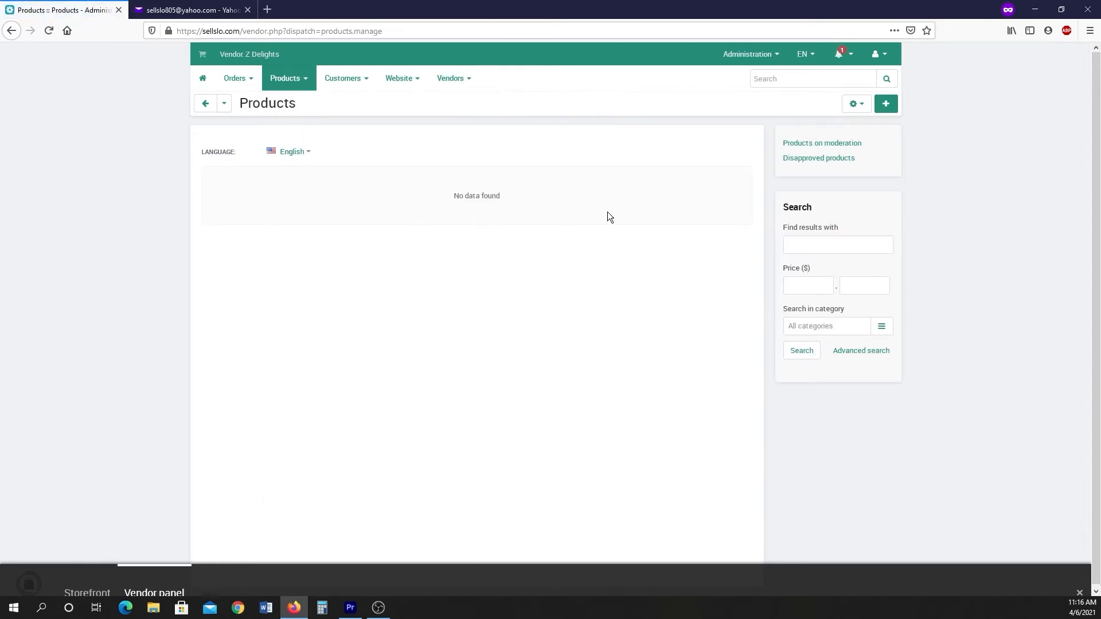
click(886, 106)
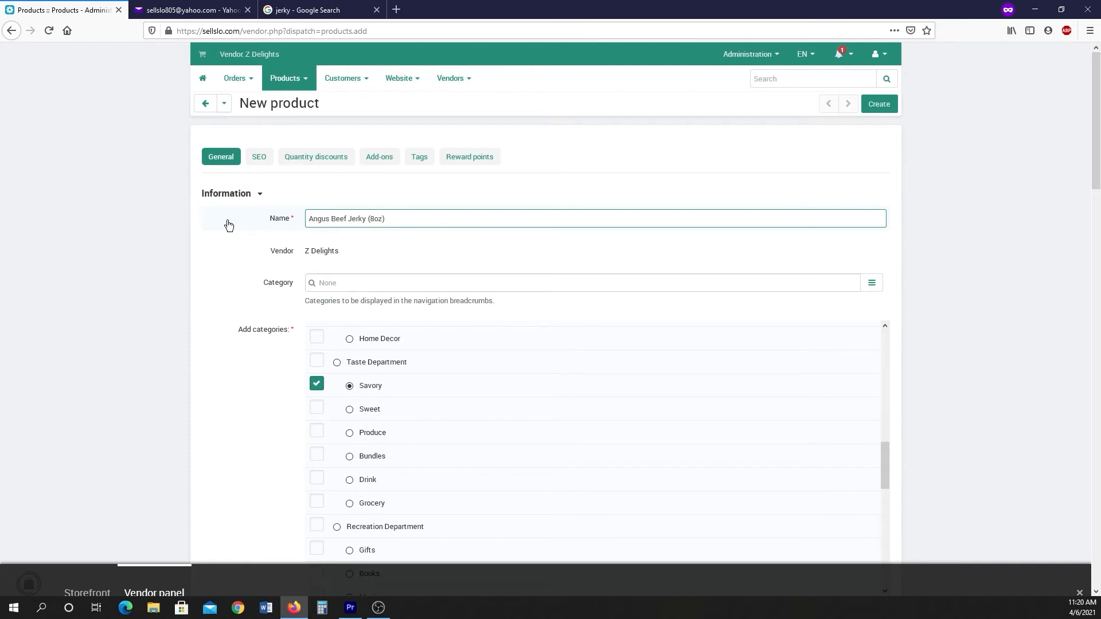
Enter the full description Delicious, homemade jerky for the new product.
scroll(227, 224, down, 2)
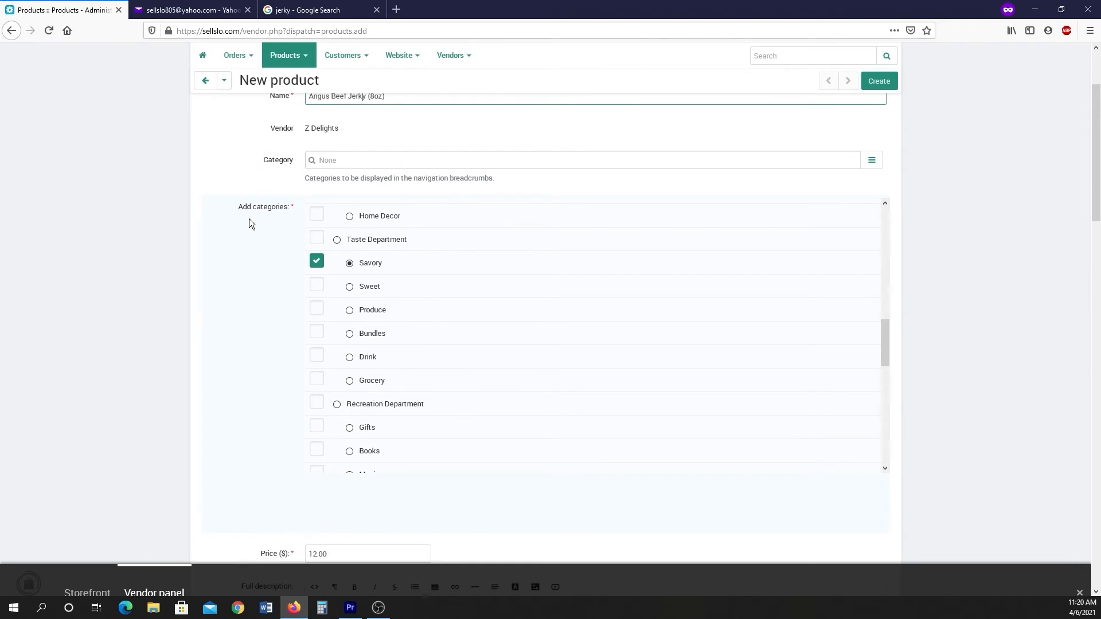
scroll(249, 219, down, 6)
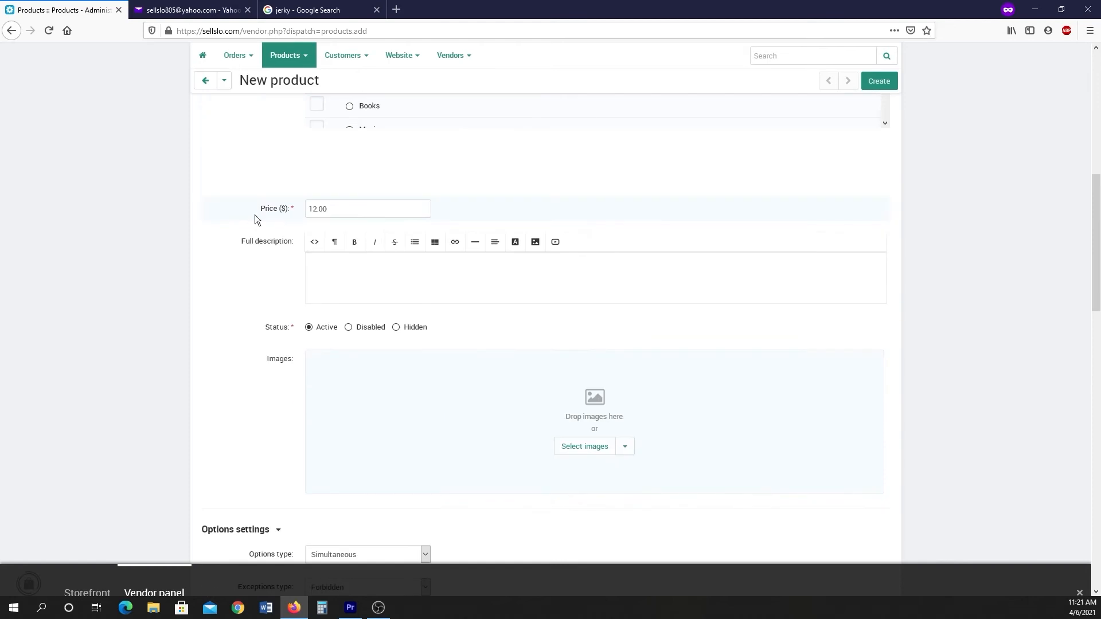
scroll(254, 214, down, 1)
click(343, 203)
text(Delicious )
text( homemade jerky)
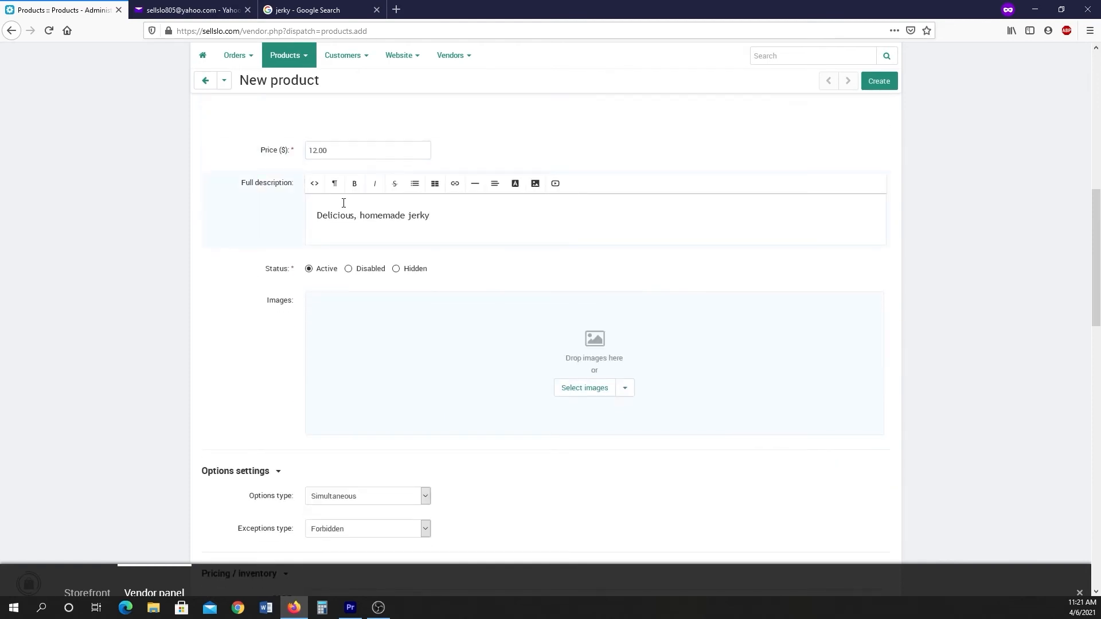
Review the new product's pricing, inventory, zero price action and availability settings.
scroll(343, 203, down, 1)
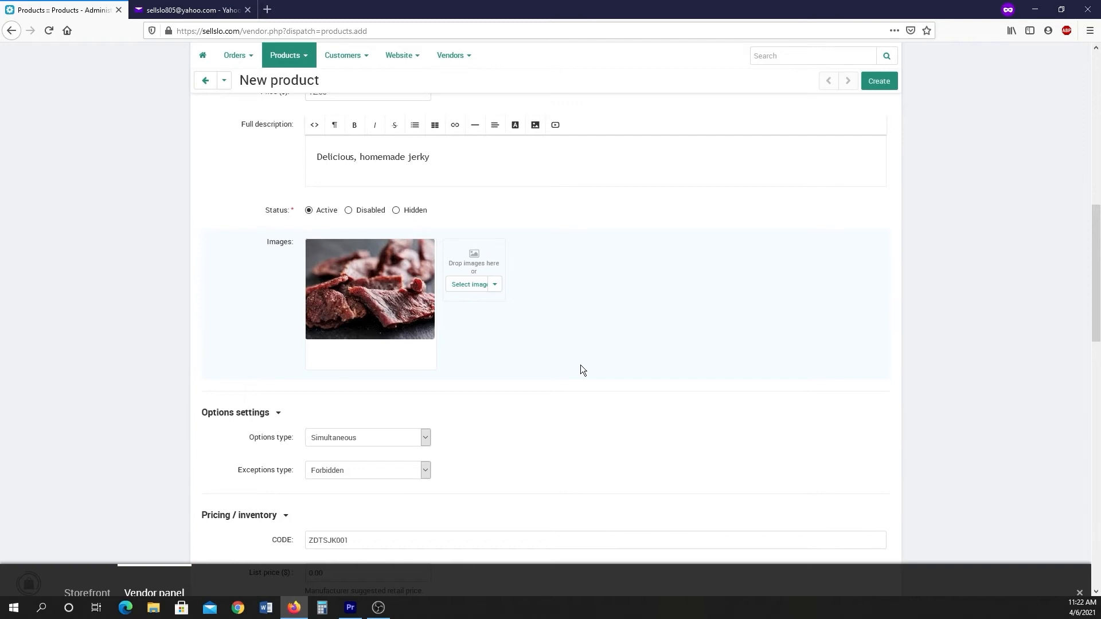
scroll(580, 365, down, 4)
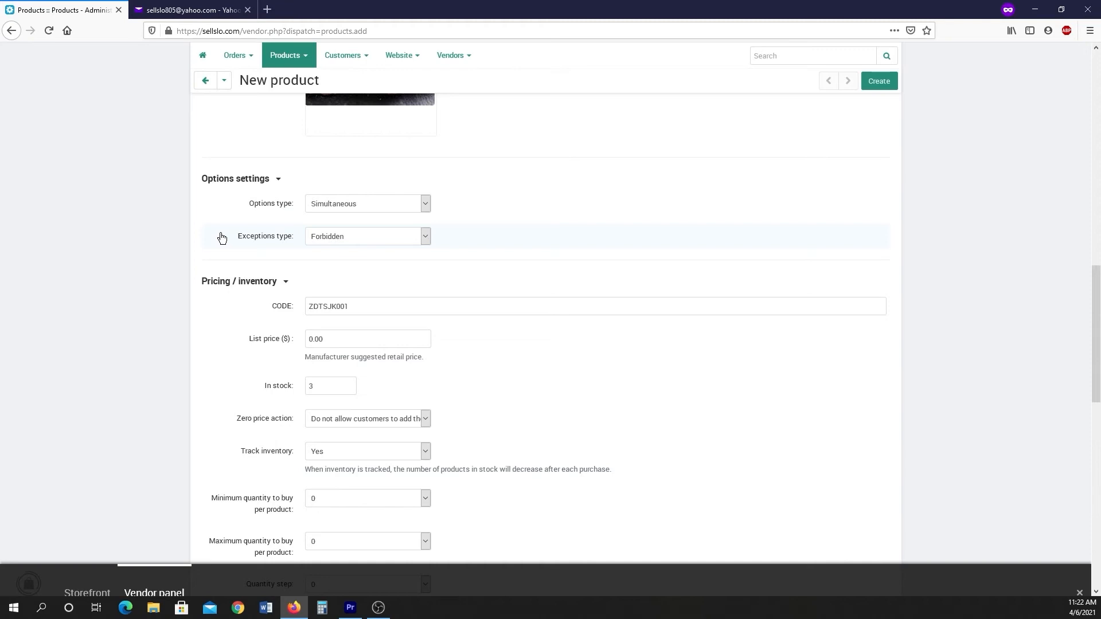
scroll(222, 238, down, 2)
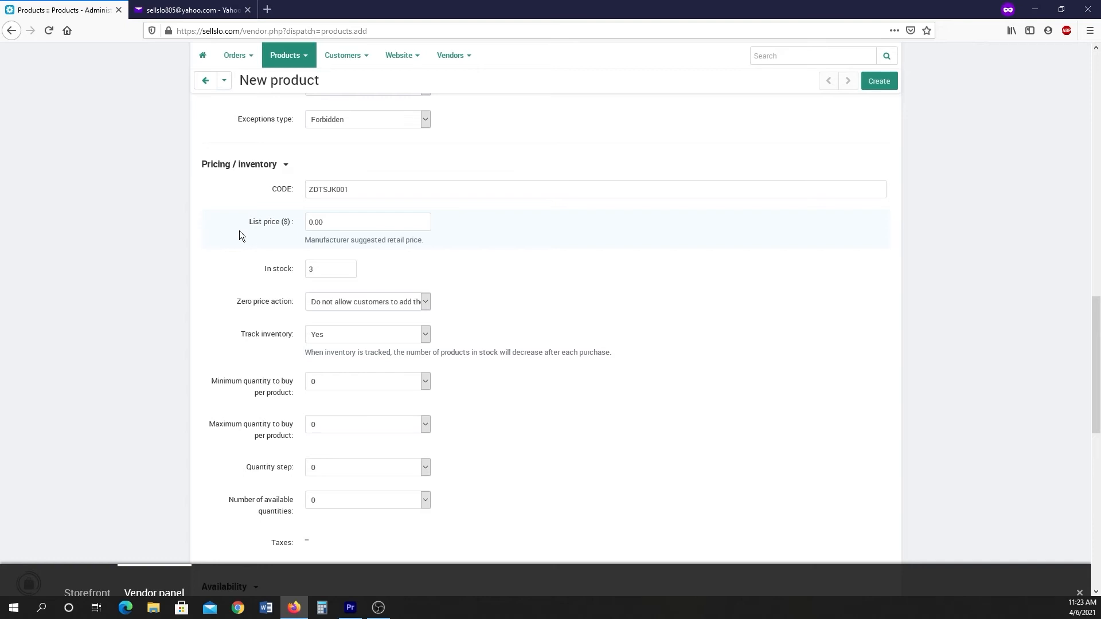
scroll(239, 230, down, 2)
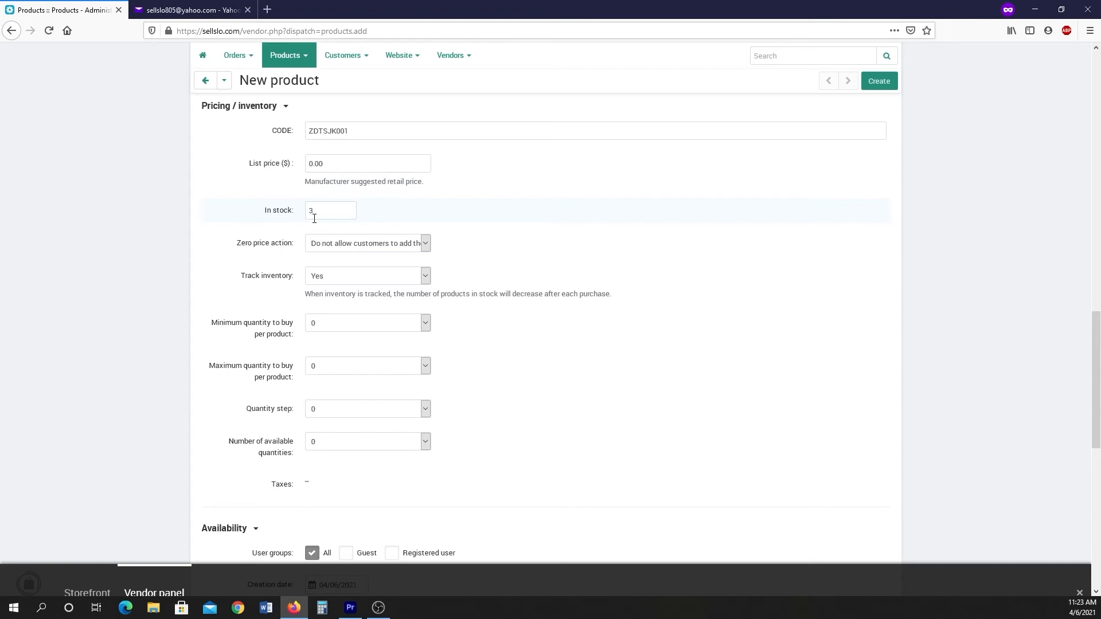
click(424, 243)
click(425, 245)
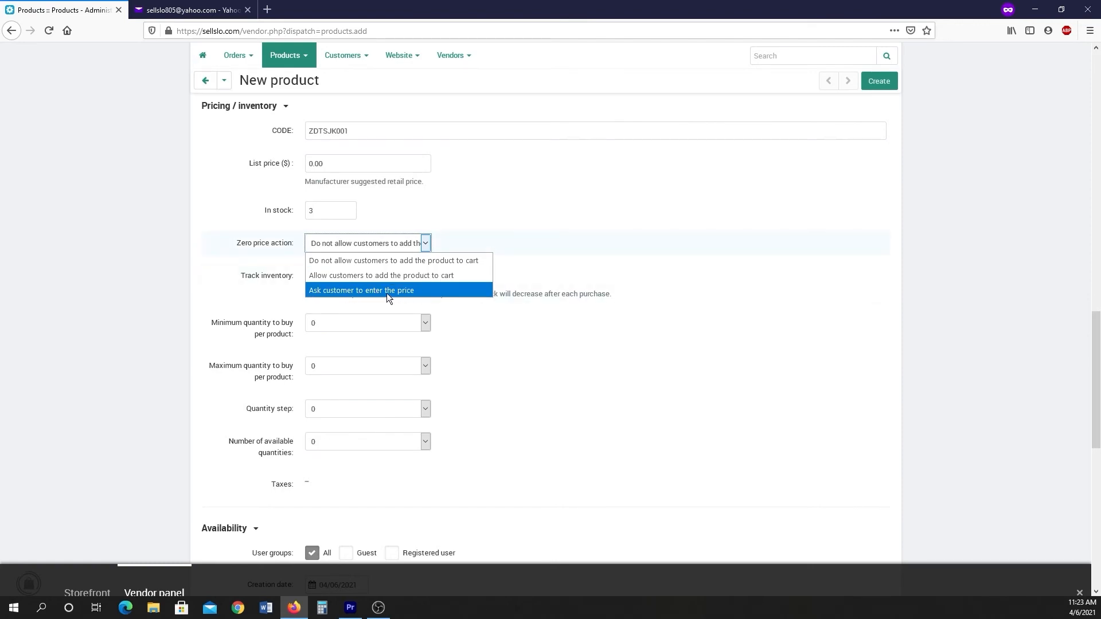
scroll(262, 274, down, 3)
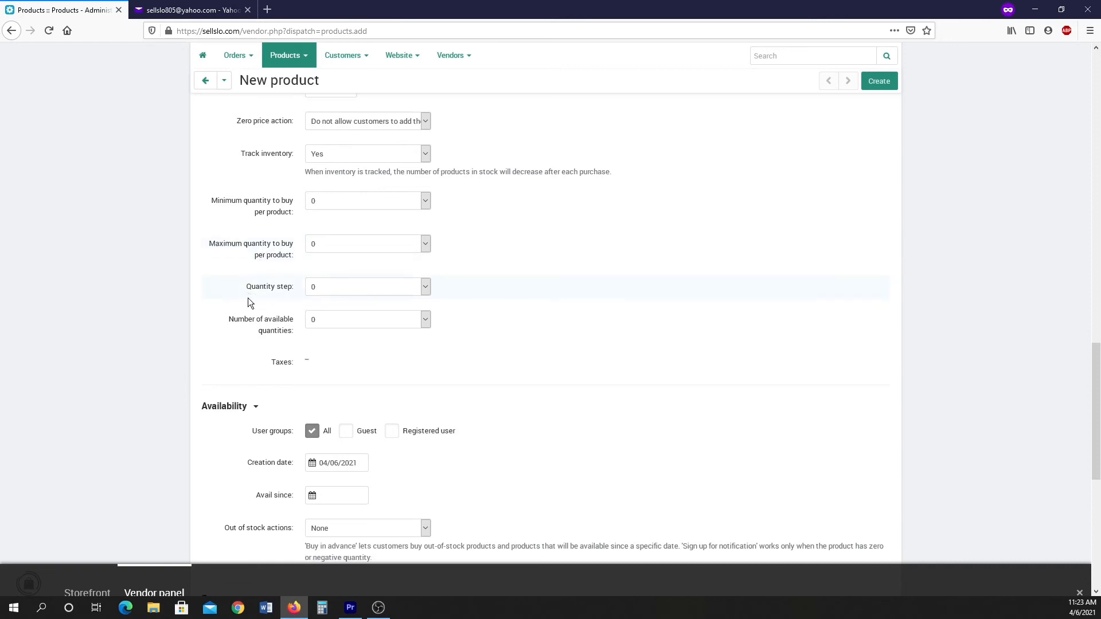
scroll(253, 270, down, 1)
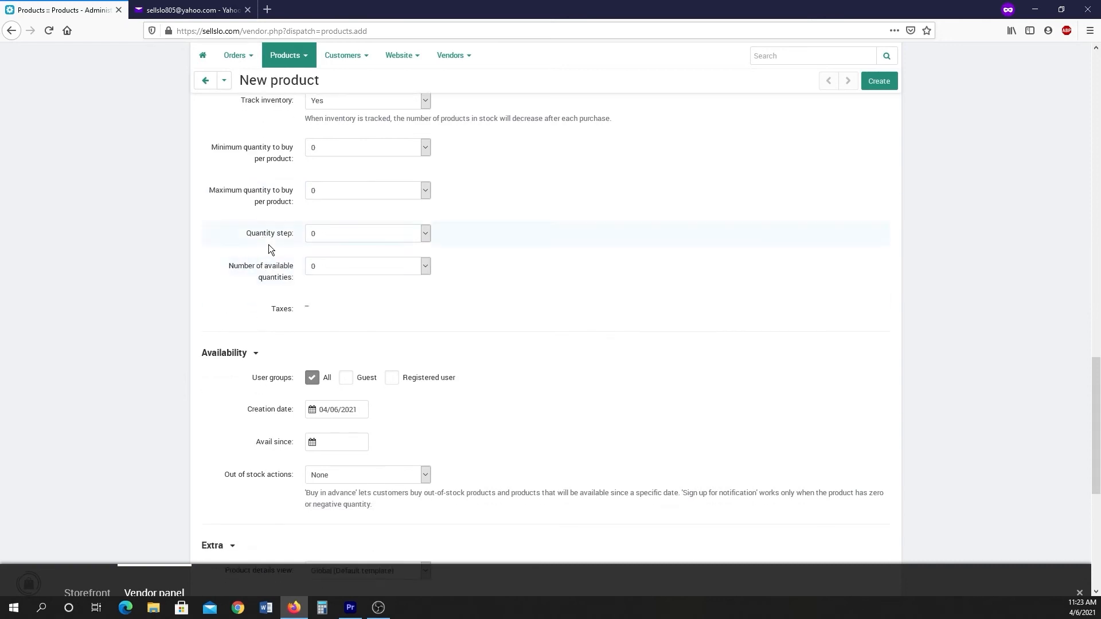
scroll(271, 277, down, 1)
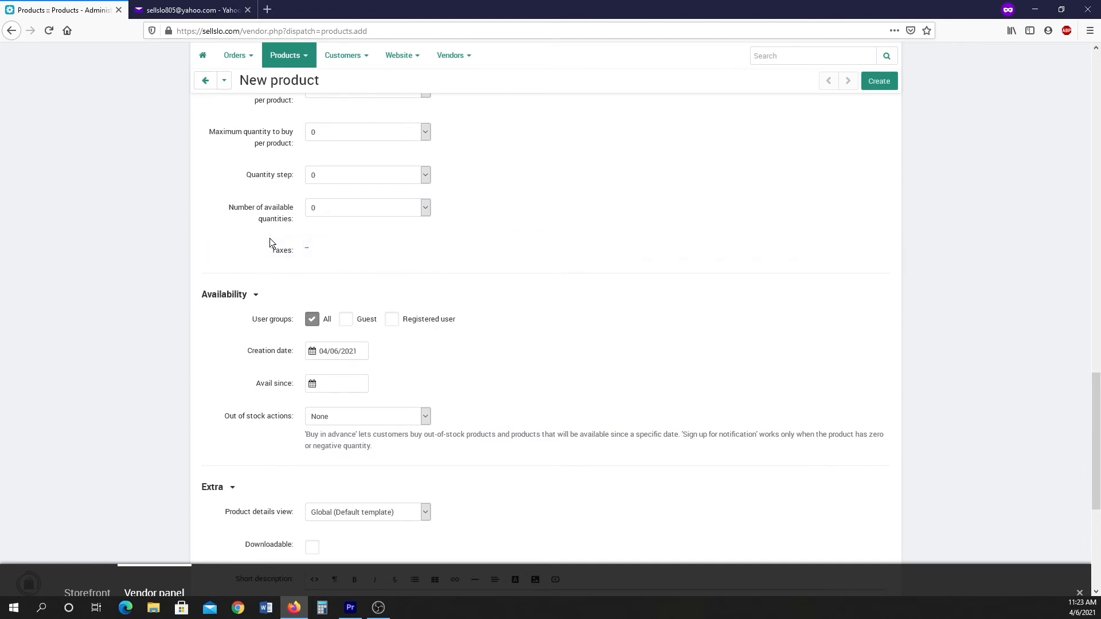
Review the available out-of-stock action choices for the new product.
scroll(270, 239, down, 2)
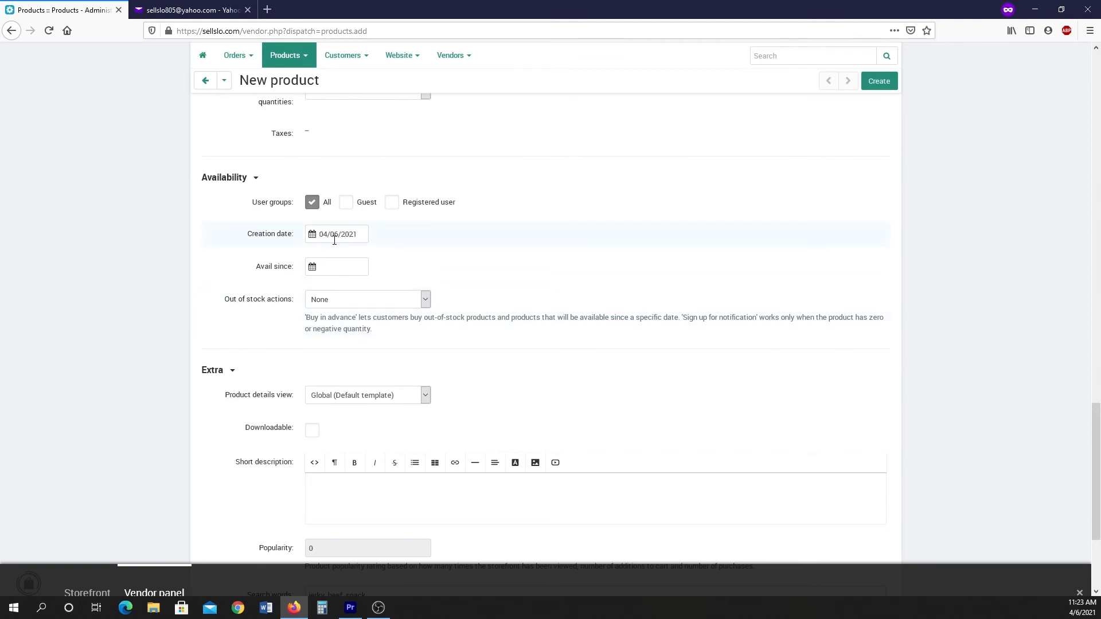
click(425, 300)
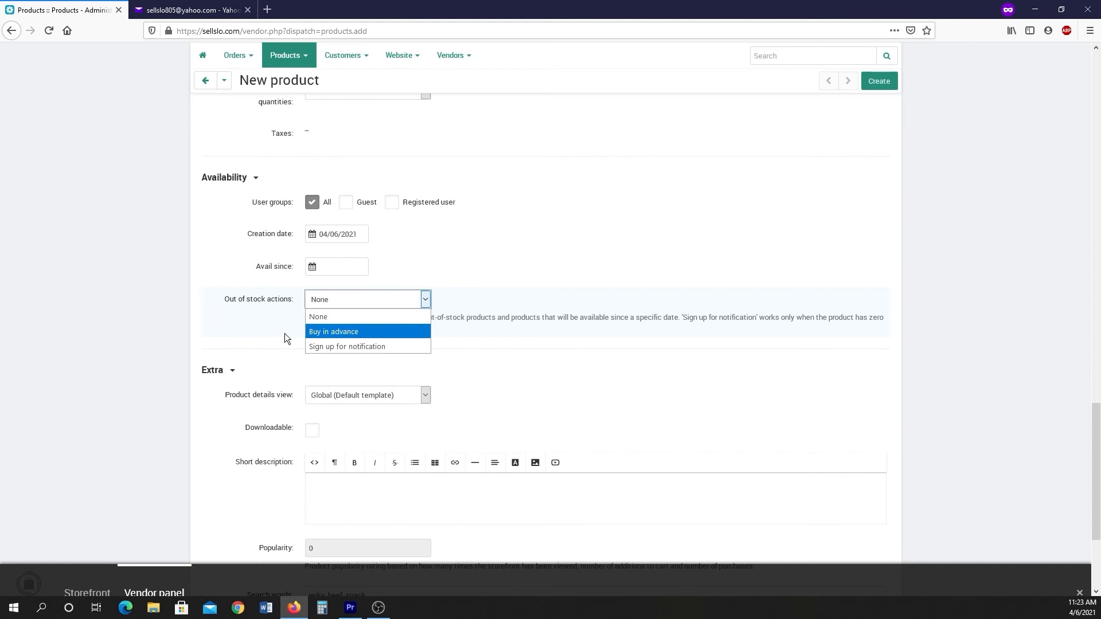
click(267, 326)
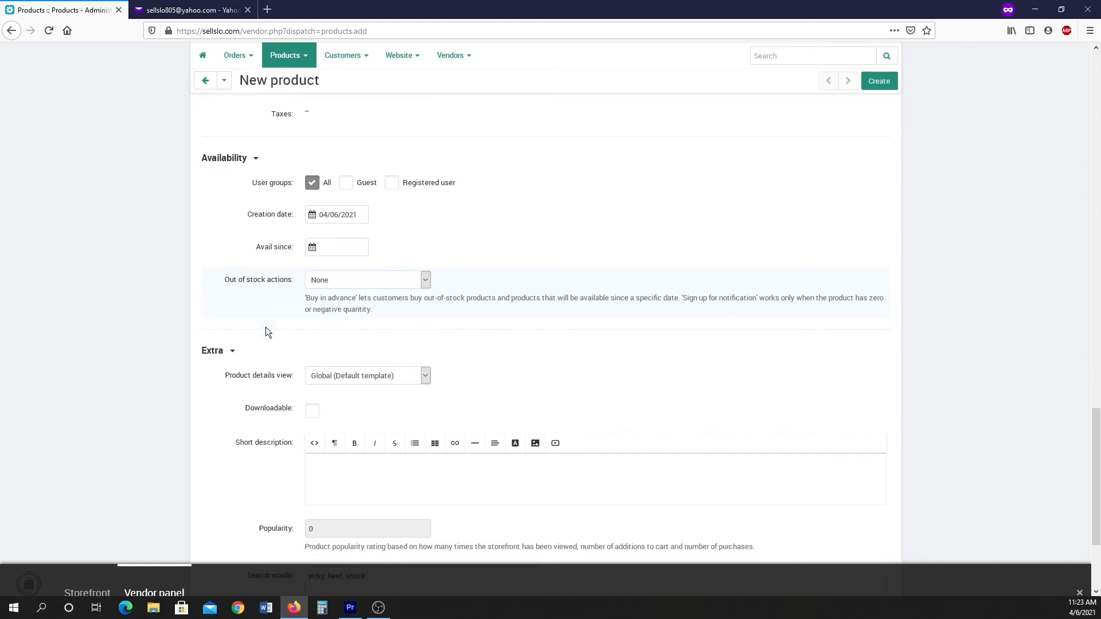
Enter a short promo text beginning Just got this, and create the product.
scroll(258, 325, down, 3)
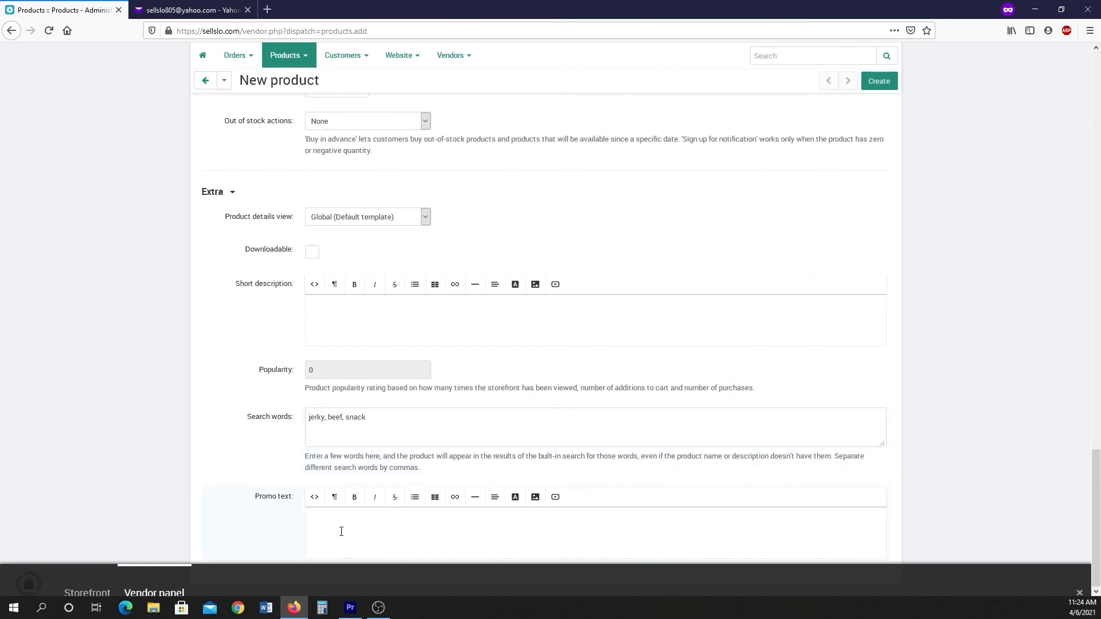
text(Just got this in!)
key(BackSpace)
key(BackSpace)
key(BackSpace)
key(BackSpace)
key(BackSpace)
key(BackSpace)
key(BackSpace)
key(BackSpace)
key(BackSpace)
key(BackSpace)
key(BackSpace)
key(BackSpace)
key(BackSpace)
key(BackSpace)
key(BackSpace)
key(BackSpace)
click(879, 81)
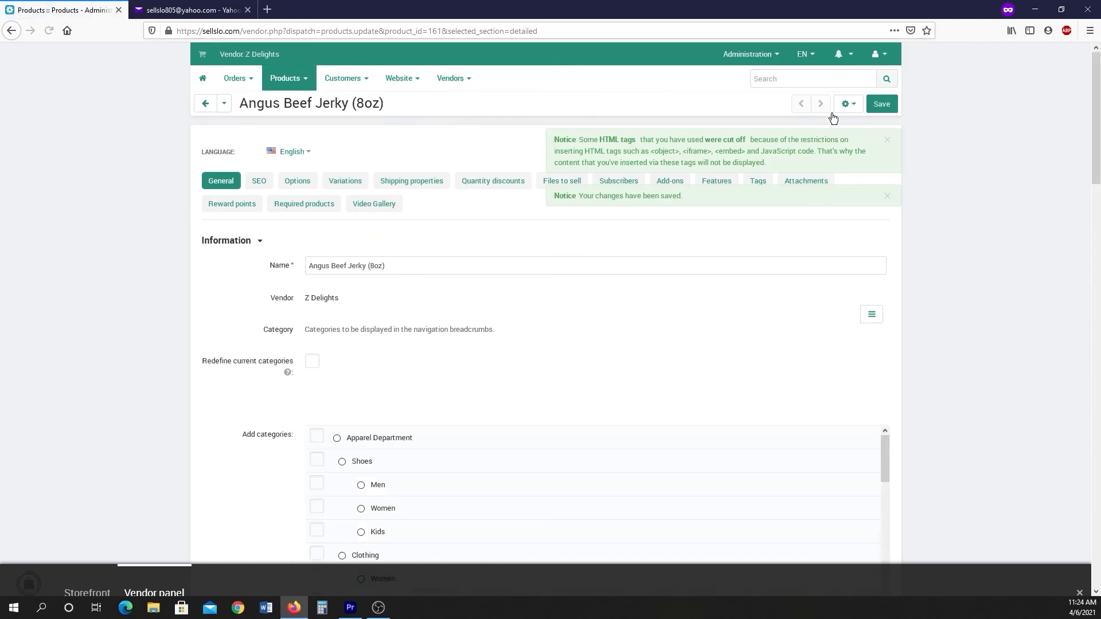
Open the Z Delights storefront page to view the new product listing, and close it.
click(198, 54)
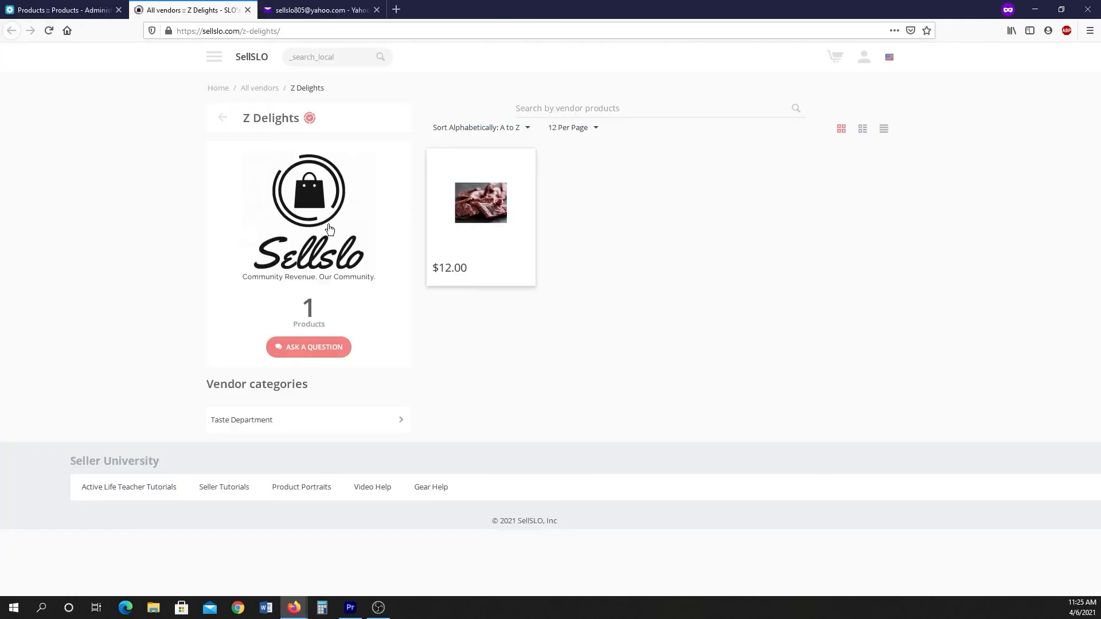
mouse_move(475, 241)
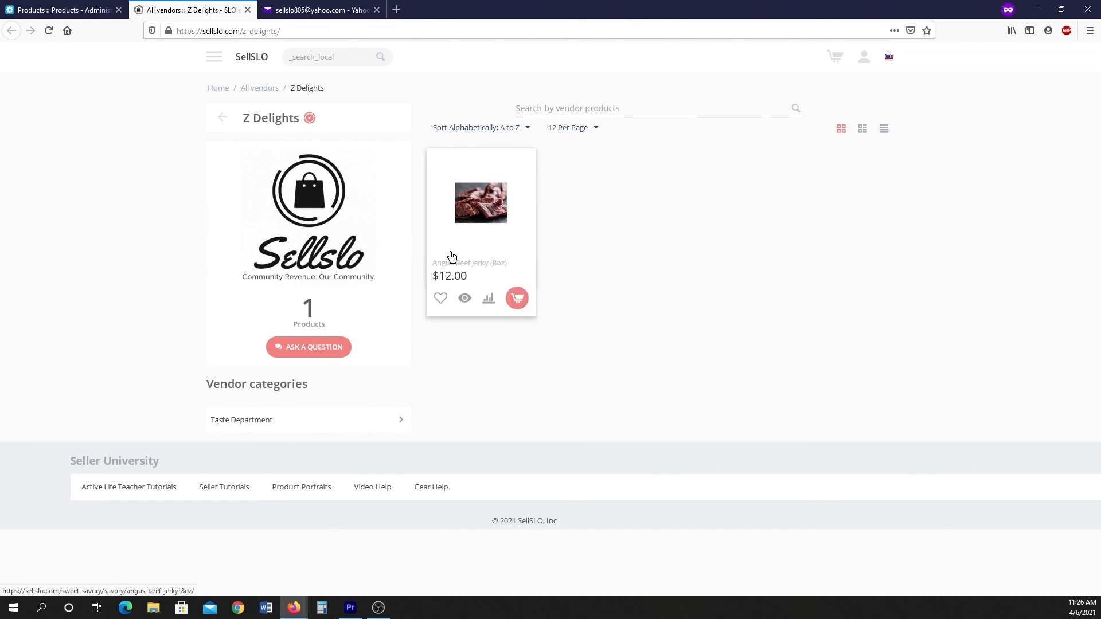
key(ctrl+w)
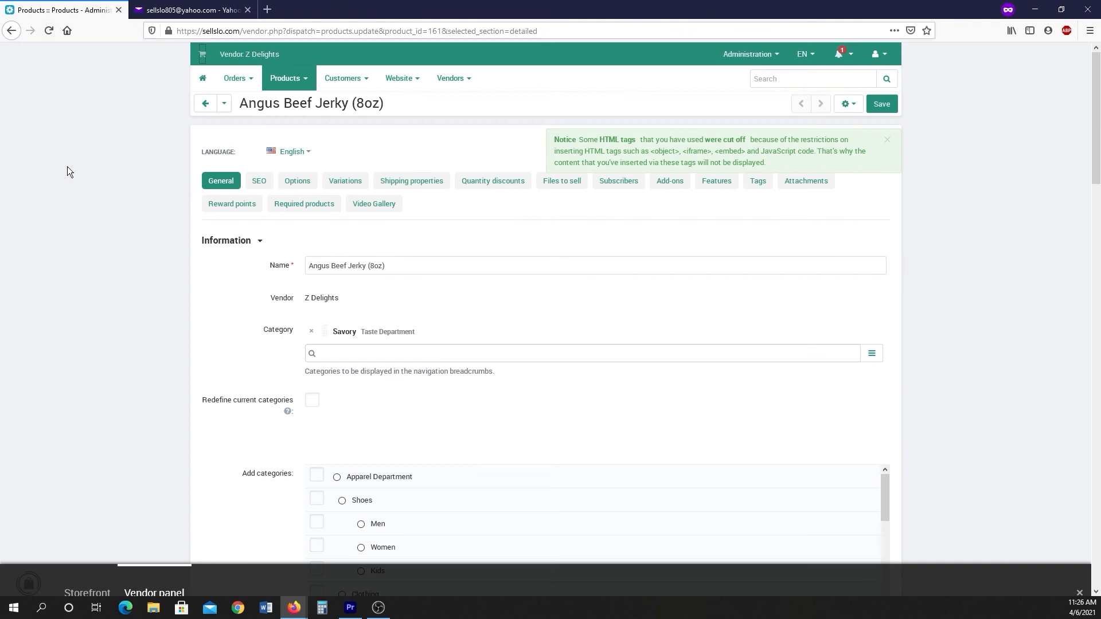
Dismiss the notice and browse the product's Options, Variations and Shipping properties sections.
click(887, 140)
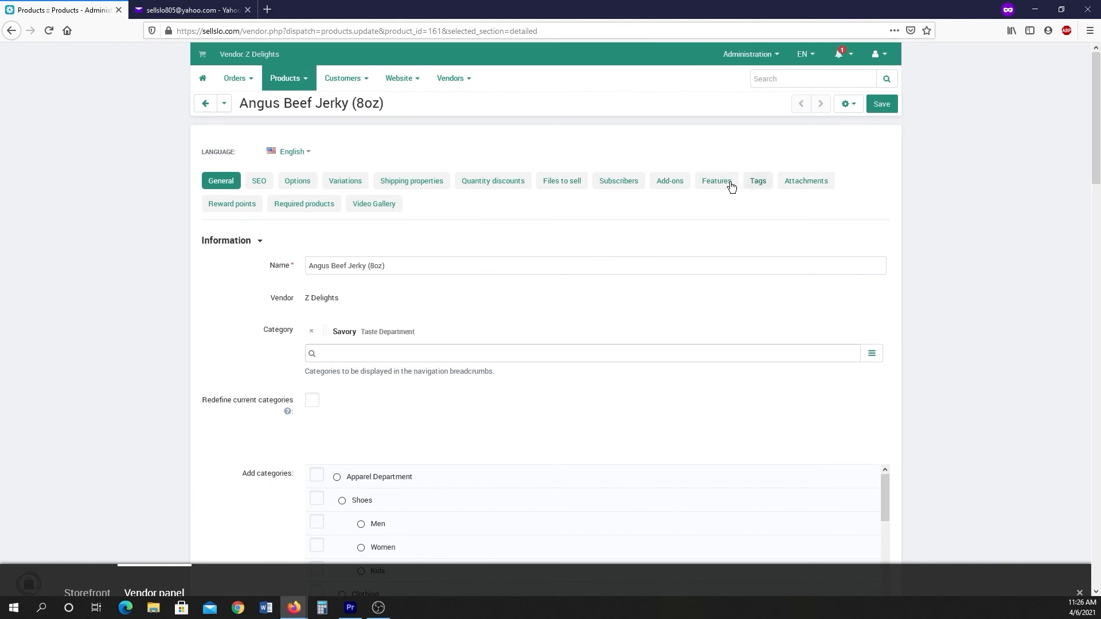
click(297, 180)
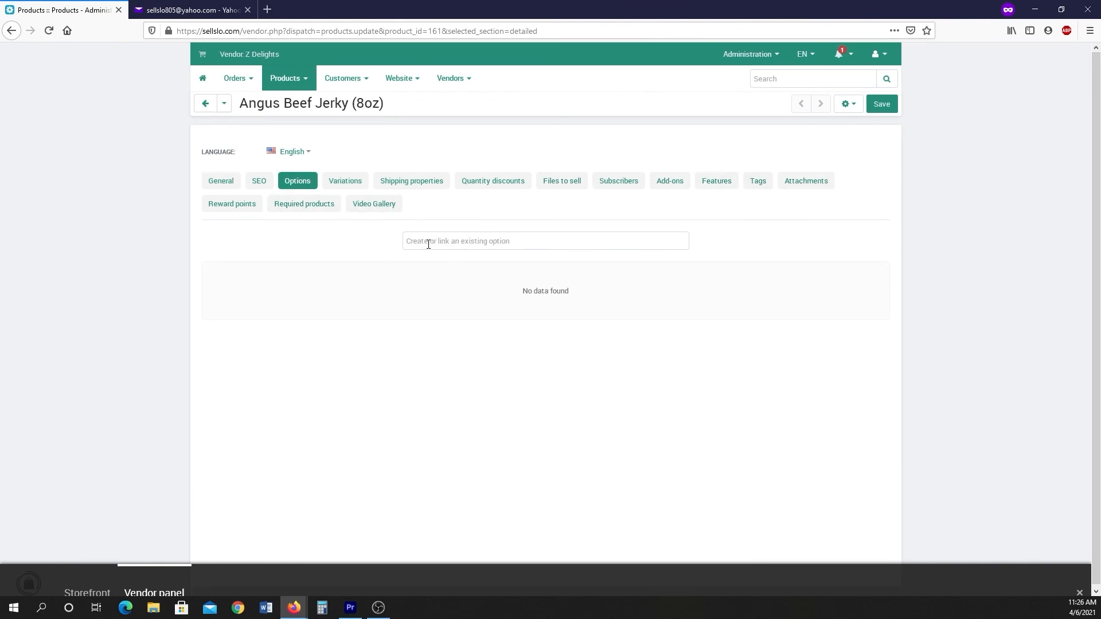
click(351, 181)
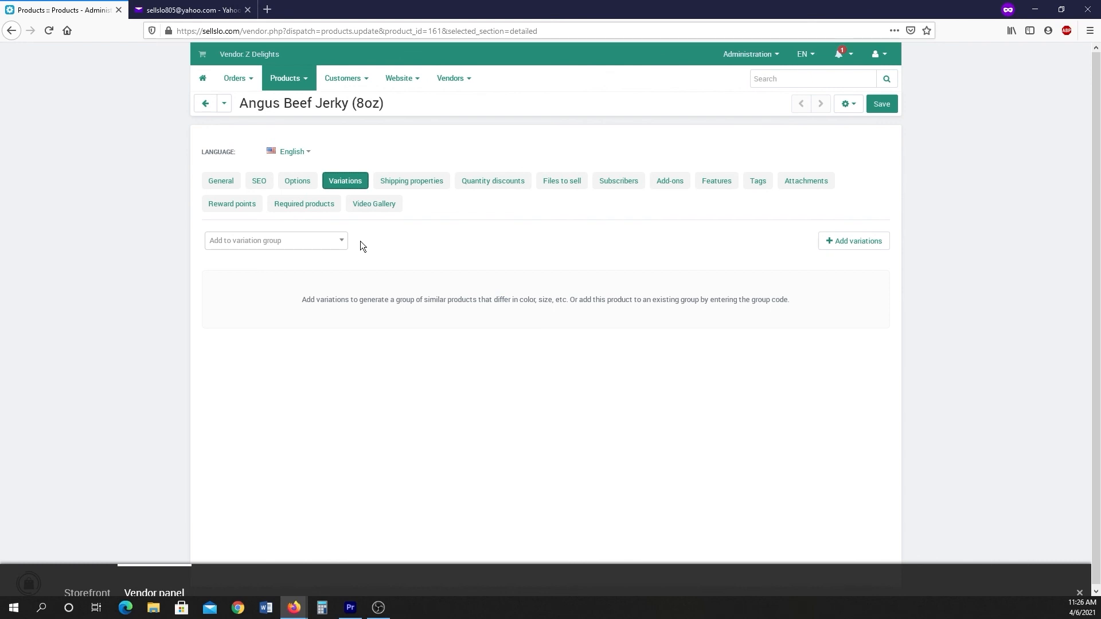
click(423, 184)
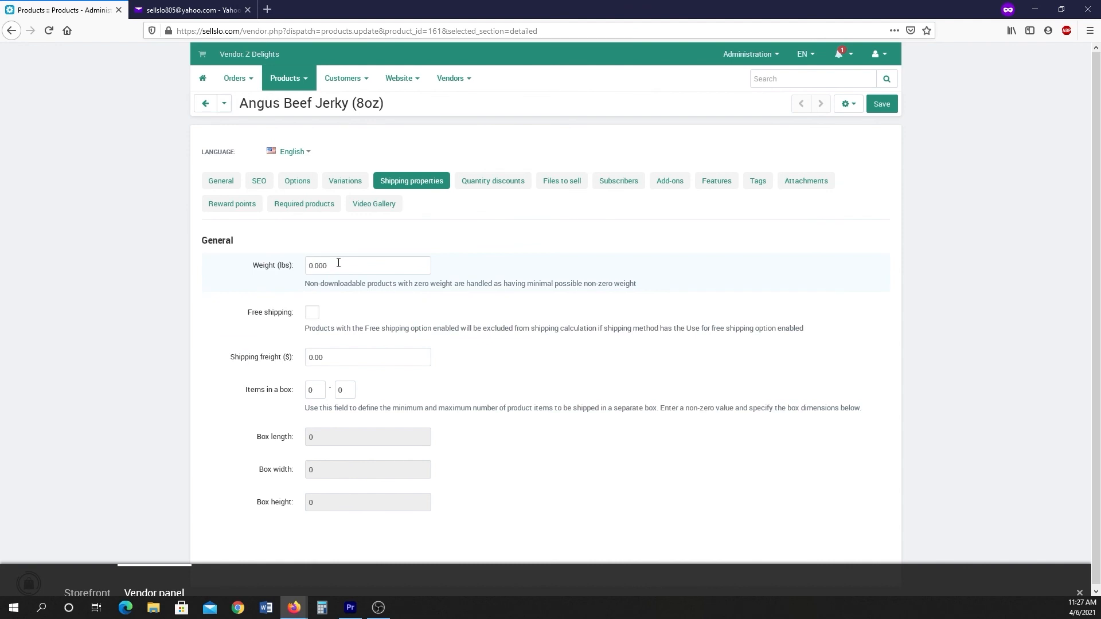
Set the maximum number of items in a box to 1 in the shipping properties.
scroll(470, 361, down, 1)
click(344, 388)
text(1)
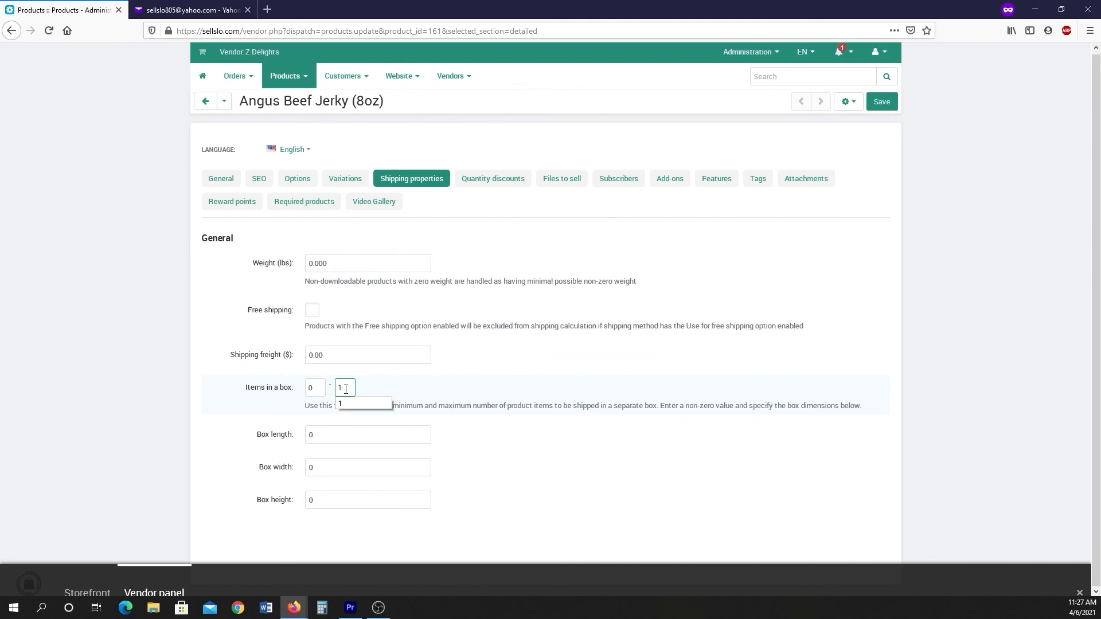
click(445, 383)
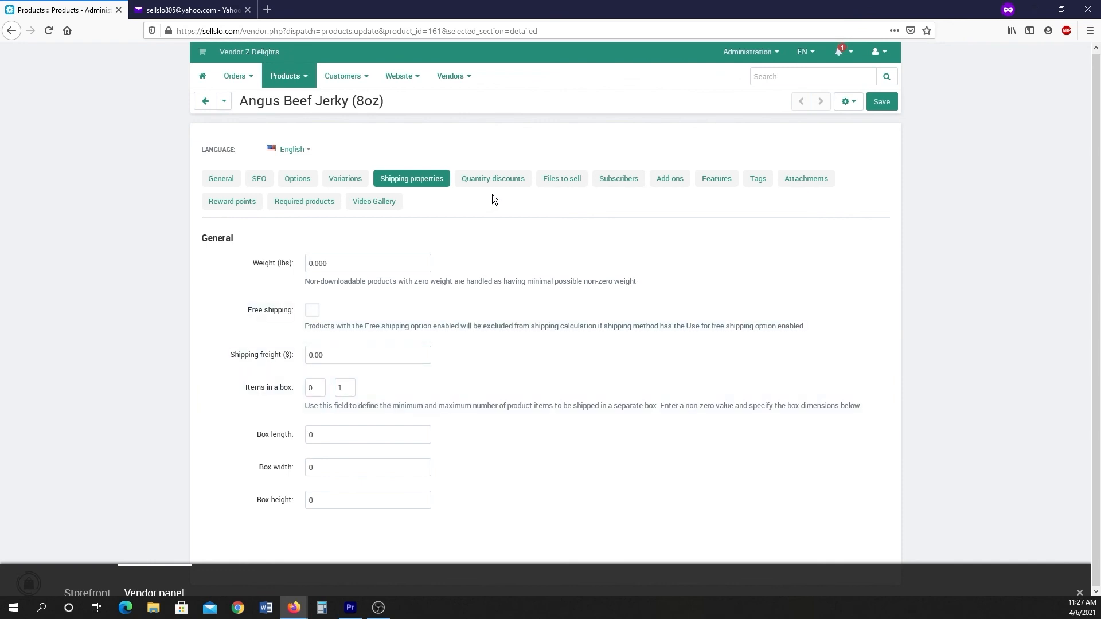